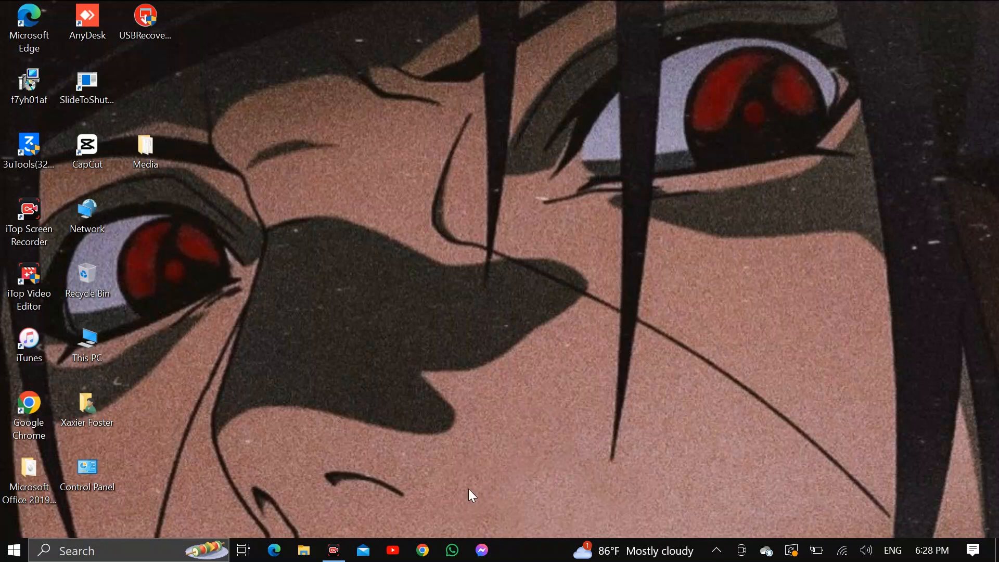
Open Chrome, search for "thumbz studio" and go to the ThumbzStudio website.
{"action": "left_click", "coordinate": [425, 553]}
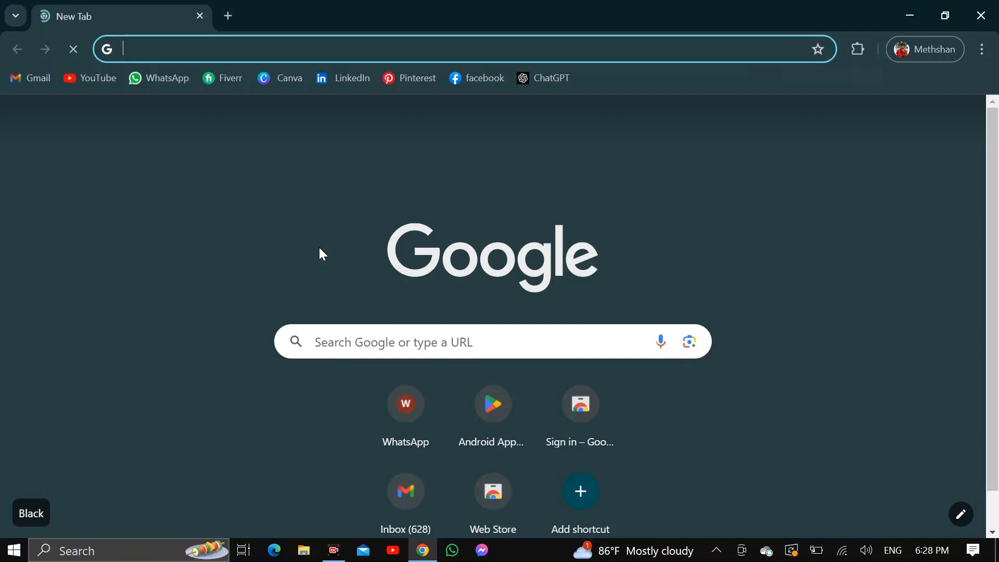
{"action": "left_click", "coordinate": [353, 334]}
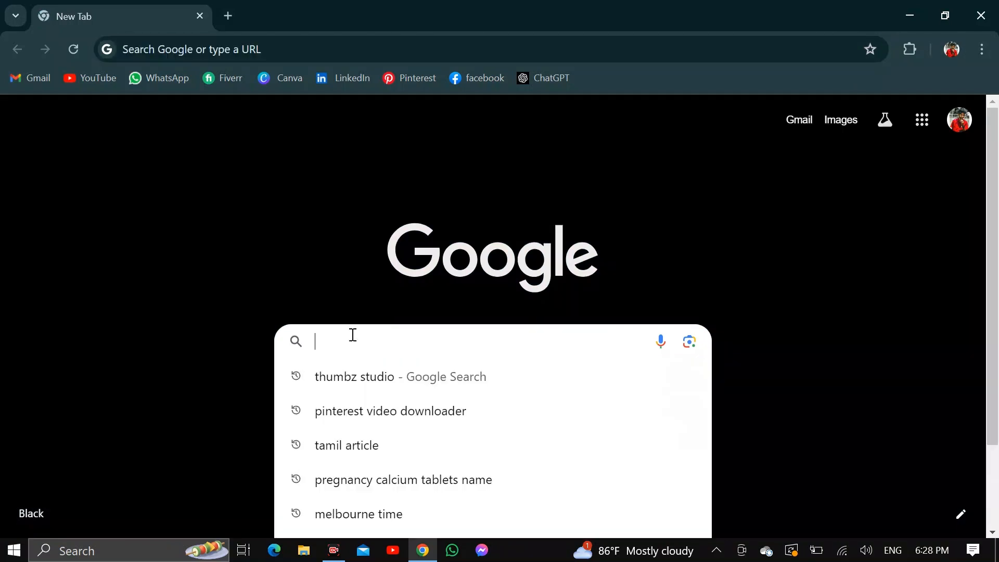
{"action": "type", "text": "thumbz studio"}
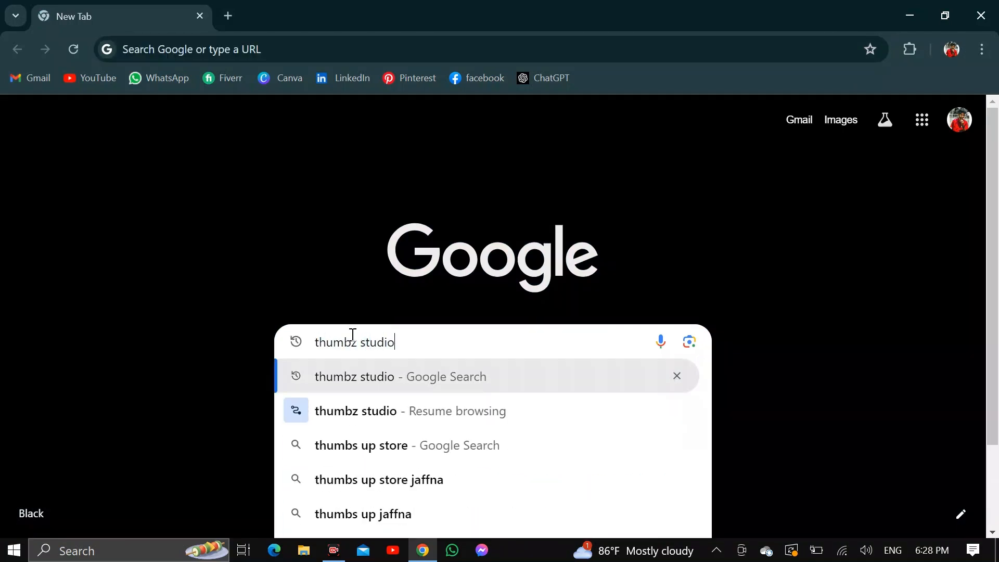
{"action": "key", "text": "Return"}
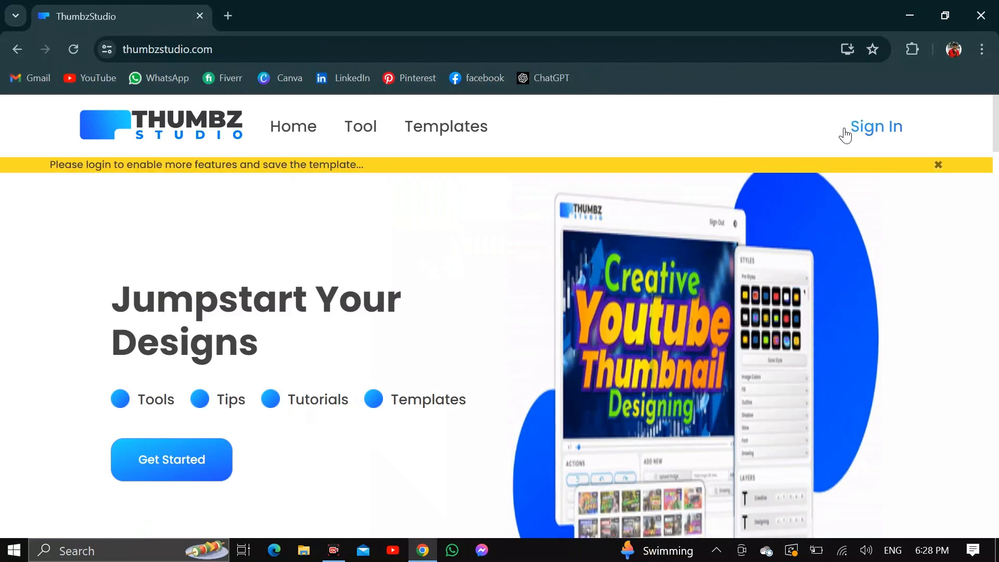
Sign in to the ThumbzStudio site and open its thumbnail editing tool.
{"action": "left_click", "coordinate": [883, 131]}
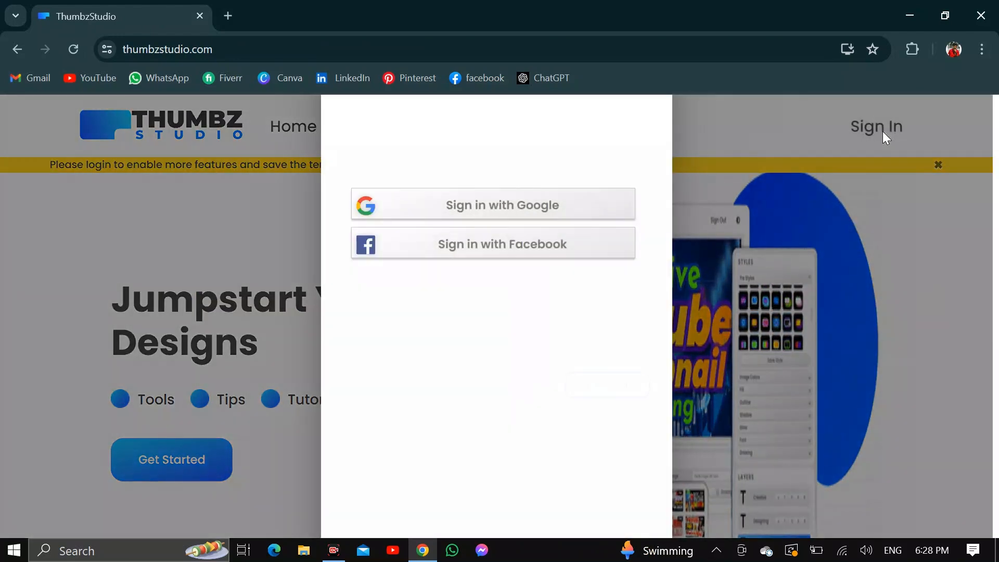
{"action": "left_click", "coordinate": [507, 223]}
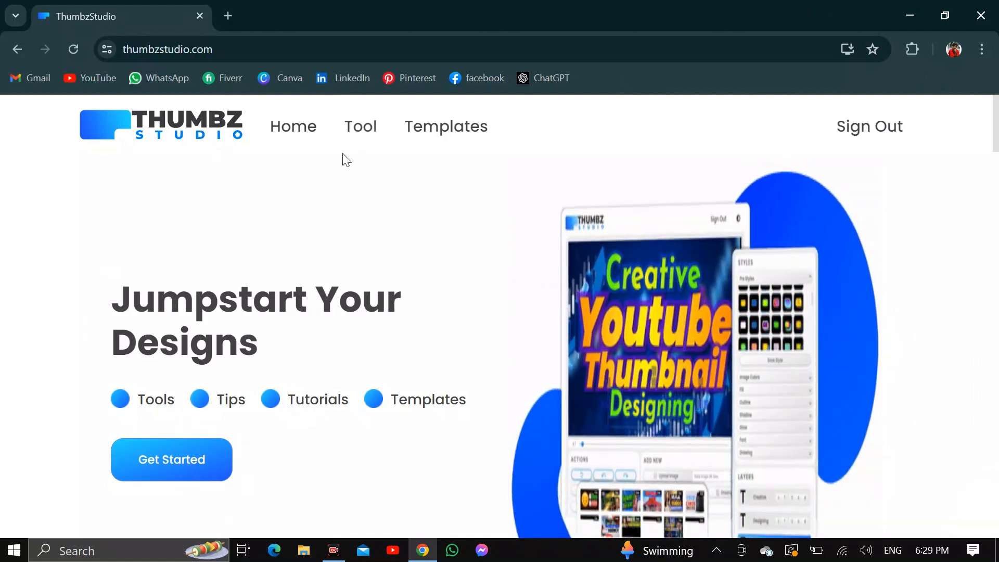
{"action": "left_click", "coordinate": [186, 470]}
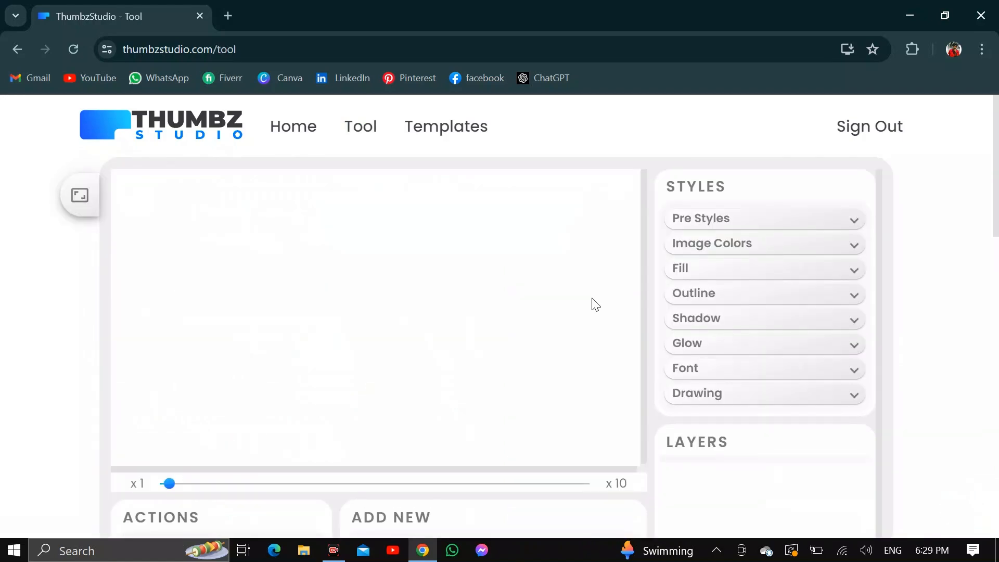
Browse the General template gallery, including its last page, and return to the first page to examine the available thumbnails.
{"action": "scroll", "coordinate": [562, 255], "scroll_direction": "down", "scroll_amount": 15}
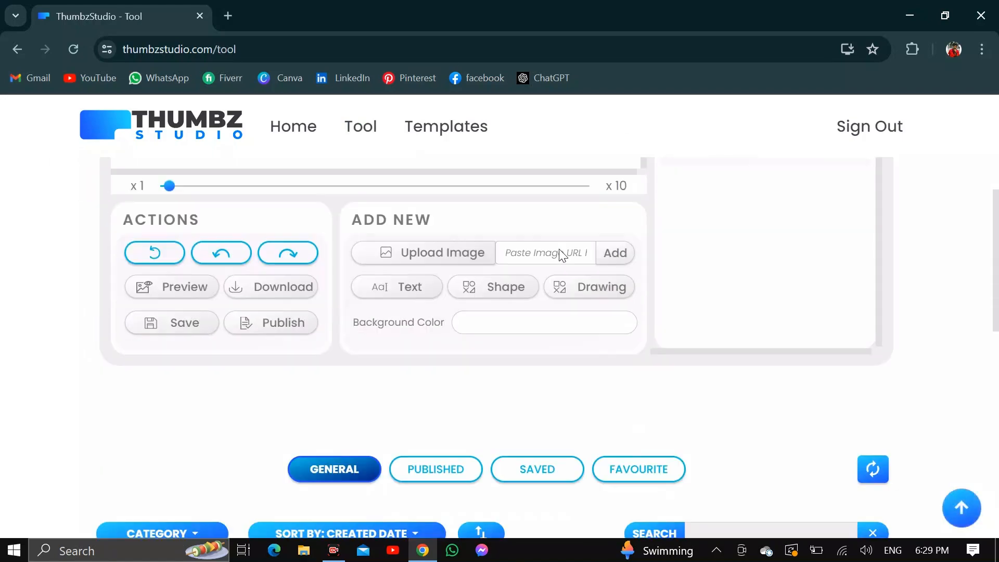
{"action": "scroll", "coordinate": [560, 255], "scroll_direction": "down", "scroll_amount": 3}
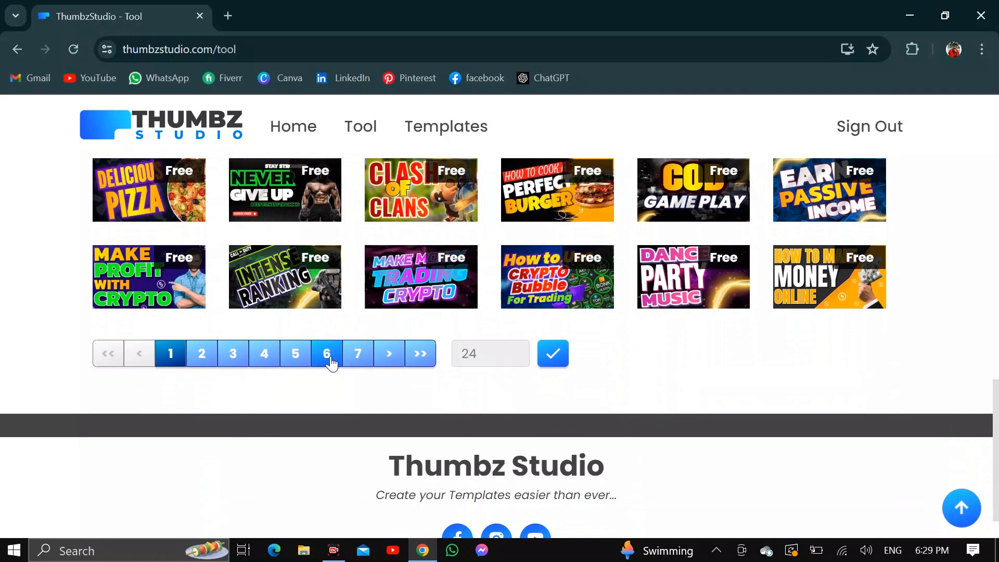
{"action": "left_click", "coordinate": [425, 356]}
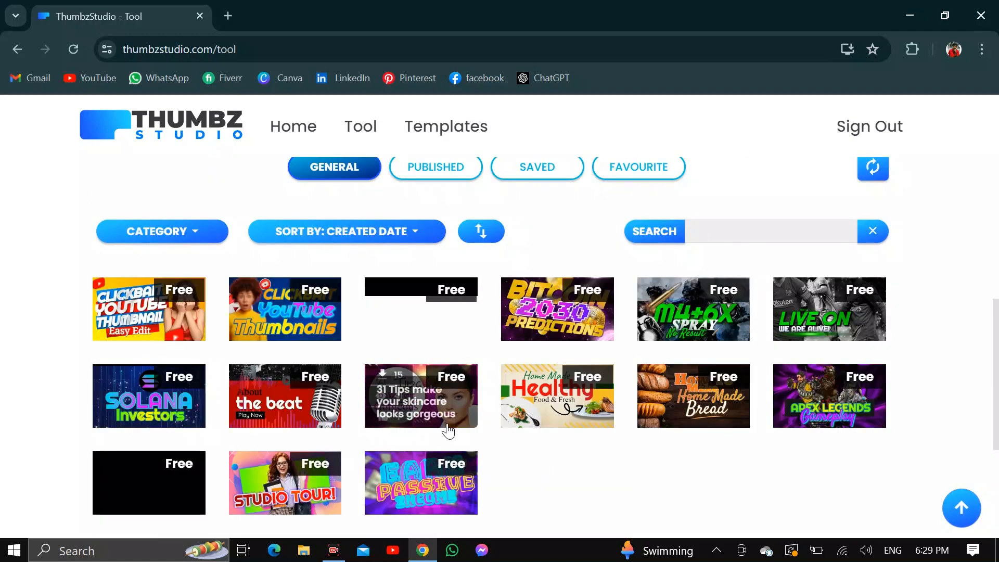
{"action": "scroll", "coordinate": [446, 427], "scroll_direction": "down", "scroll_amount": 3}
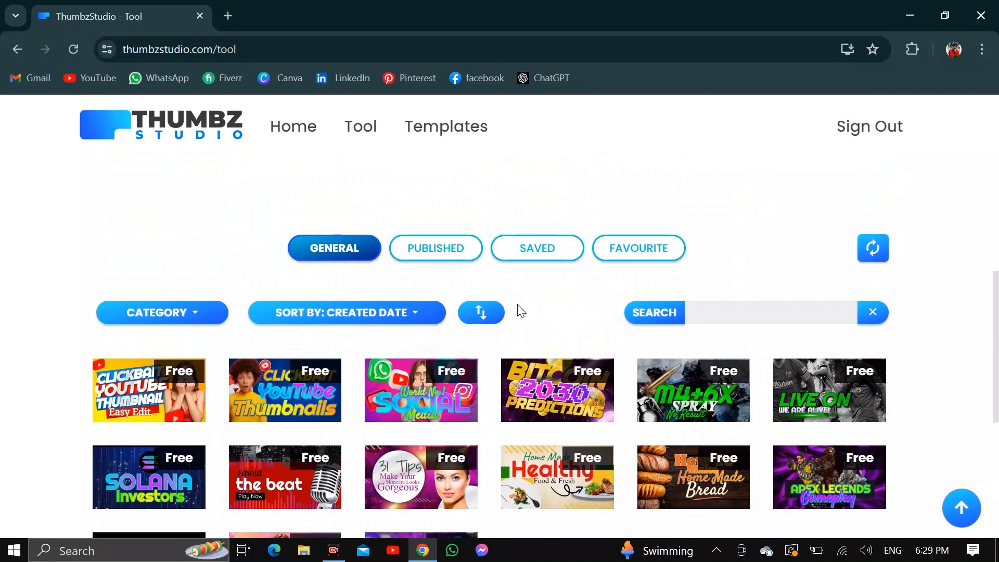
{"action": "scroll", "coordinate": [519, 310], "scroll_direction": "up", "scroll_amount": 5}
{"action": "scroll", "coordinate": [517, 310], "scroll_direction": "down", "scroll_amount": 5}
{"action": "left_click", "coordinate": [108, 375]}
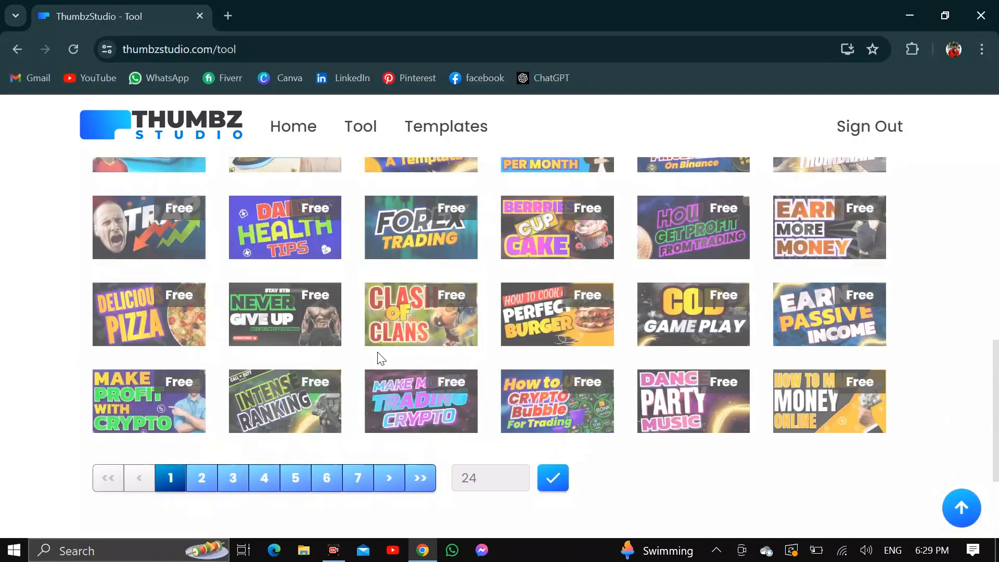
{"action": "scroll", "coordinate": [380, 357], "scroll_direction": "up", "scroll_amount": 4}
{"action": "scroll", "coordinate": [379, 358], "scroll_direction": "up", "scroll_amount": 10}
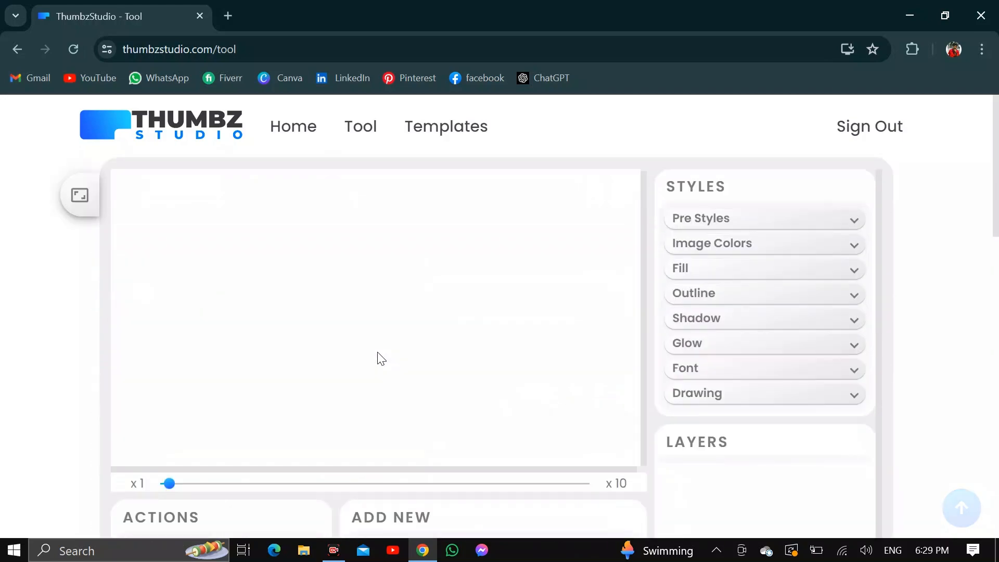
{"action": "scroll", "coordinate": [381, 358], "scroll_direction": "down", "scroll_amount": 8}
{"action": "scroll", "coordinate": [382, 359], "scroll_direction": "down", "scroll_amount": 3}
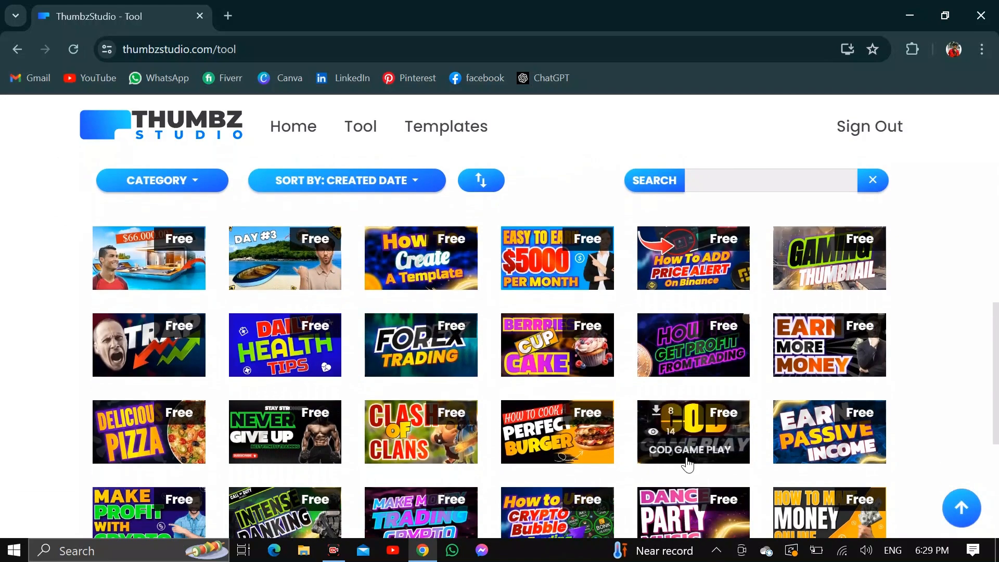
{"action": "scroll", "coordinate": [341, 522], "scroll_direction": "down", "scroll_amount": 3}
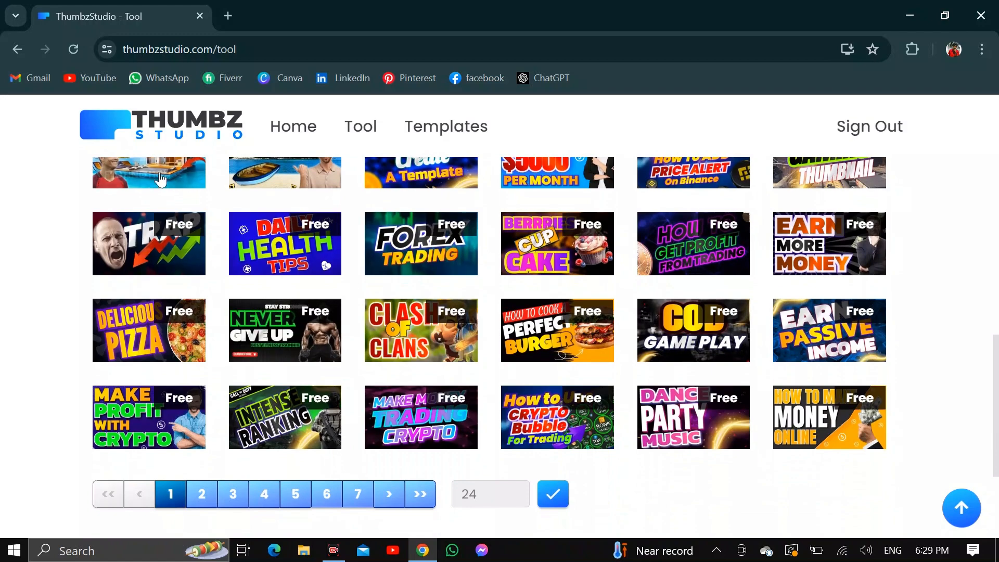
{"action": "scroll", "coordinate": [174, 213], "scroll_direction": "up", "scroll_amount": 2}
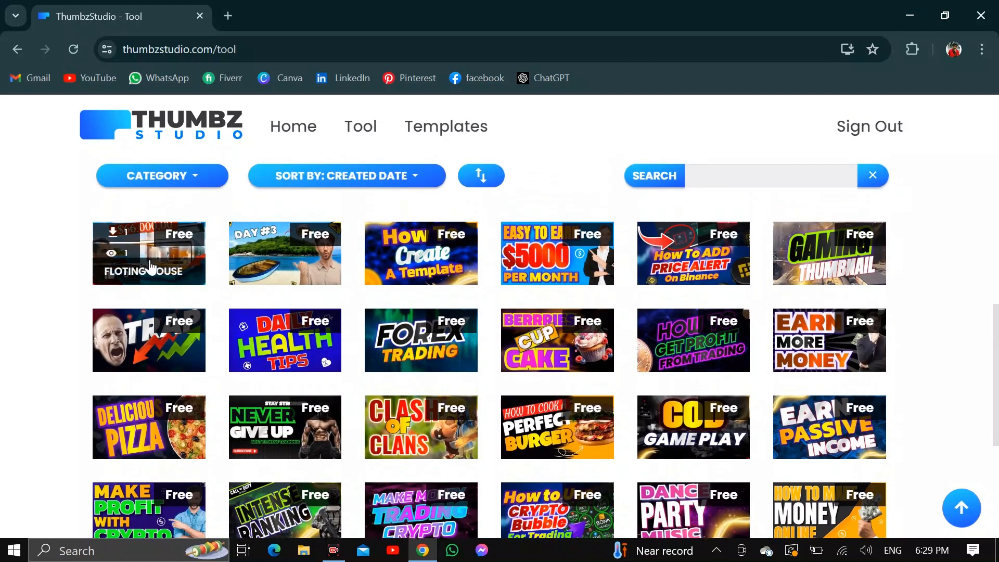
Load the free Floting House template into the editor and look over its canvas and layers.
{"action": "left_click", "coordinate": [146, 261]}
{"action": "left_click", "coordinate": [817, 483]}
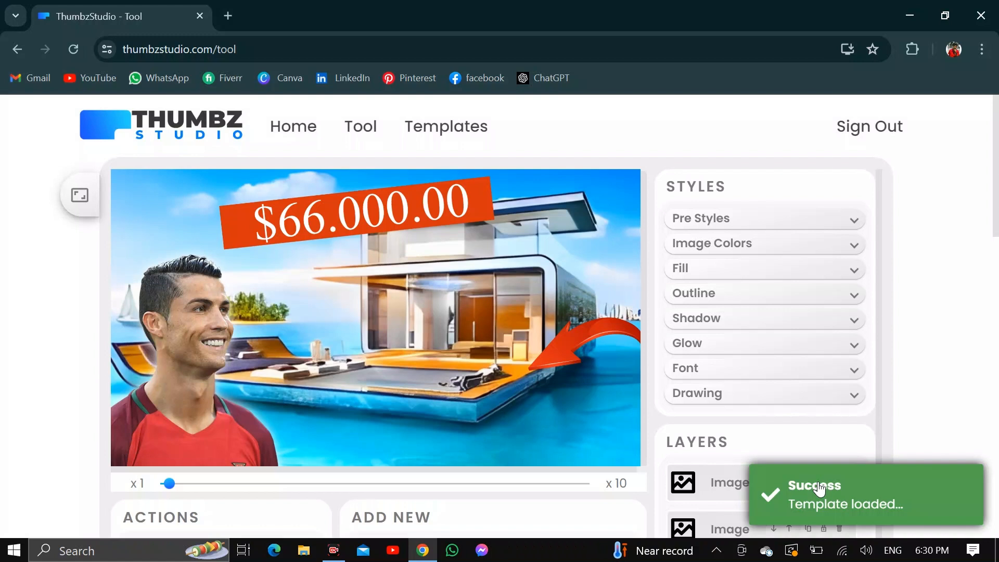
{"action": "left_click", "coordinate": [730, 479]}
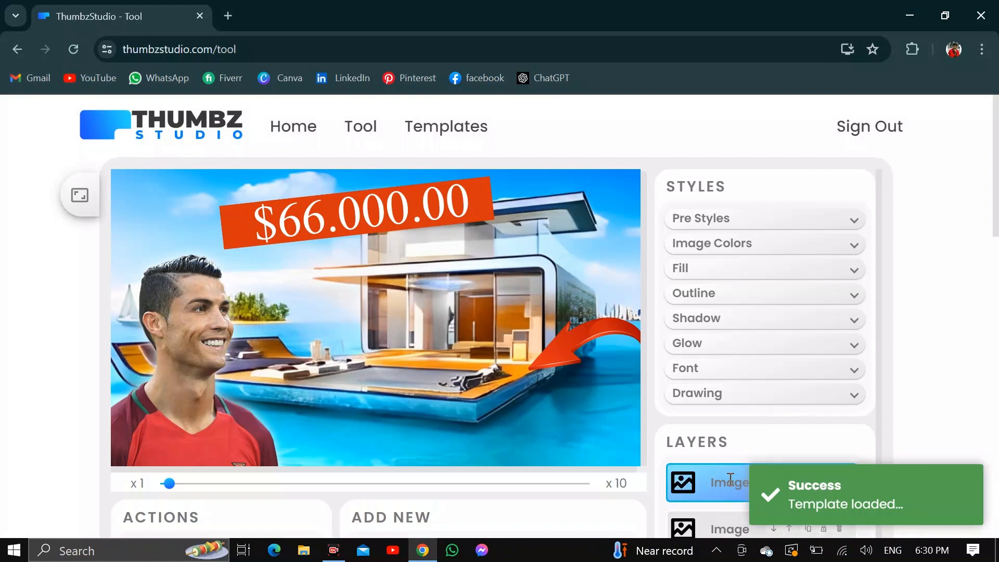
{"action": "left_click", "coordinate": [708, 514]}
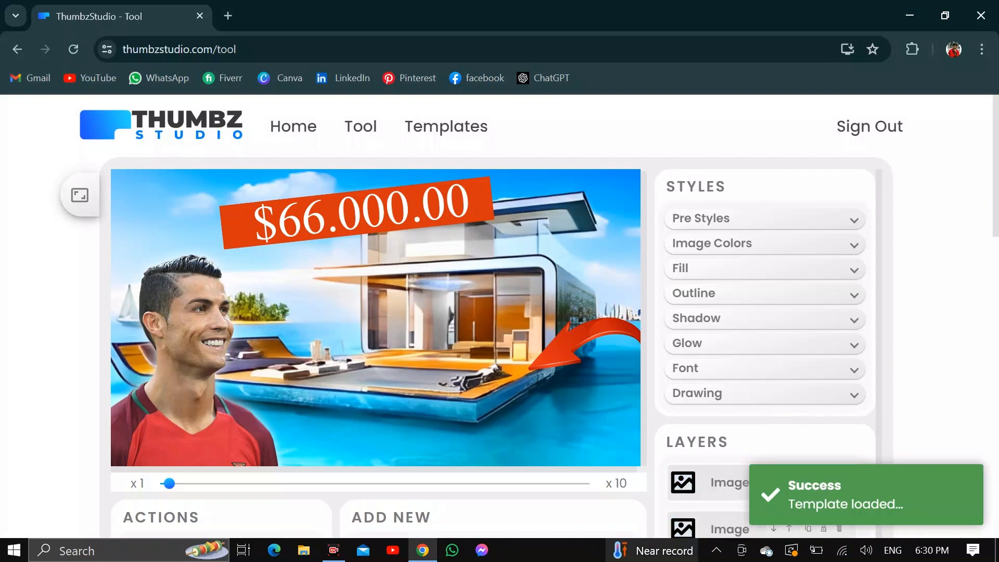
{"action": "scroll", "coordinate": [724, 442], "scroll_direction": "down", "scroll_amount": 3}
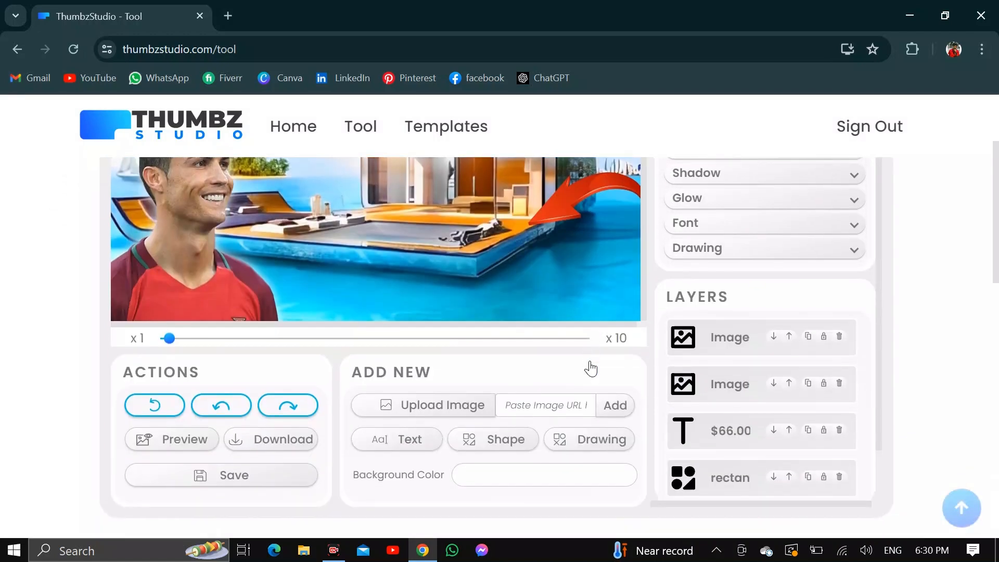
{"action": "scroll", "coordinate": [591, 369], "scroll_direction": "up", "scroll_amount": 3}
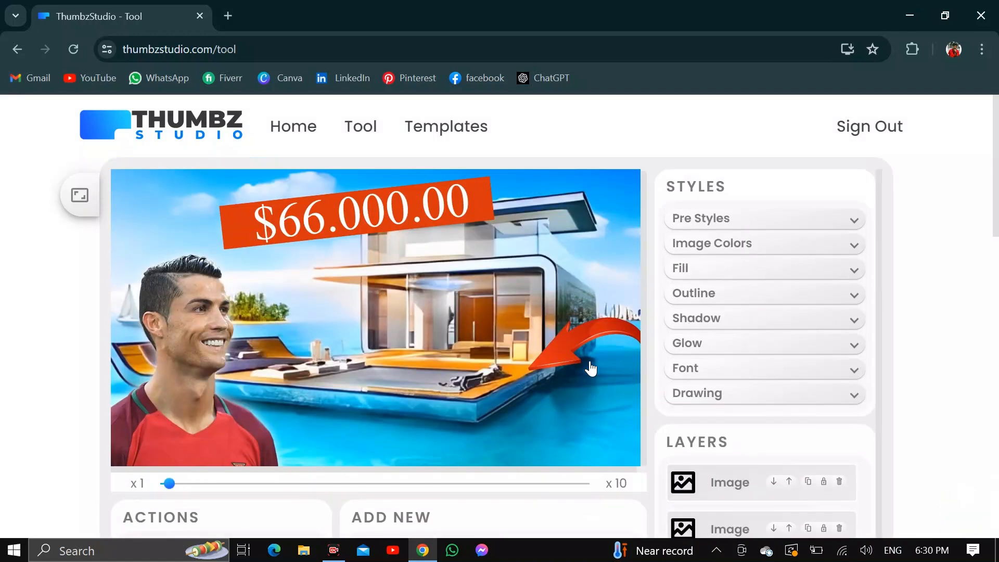
Replace the $66.000.00 text on the orange banner with "anything".
{"action": "double_click", "coordinate": [269, 203]}
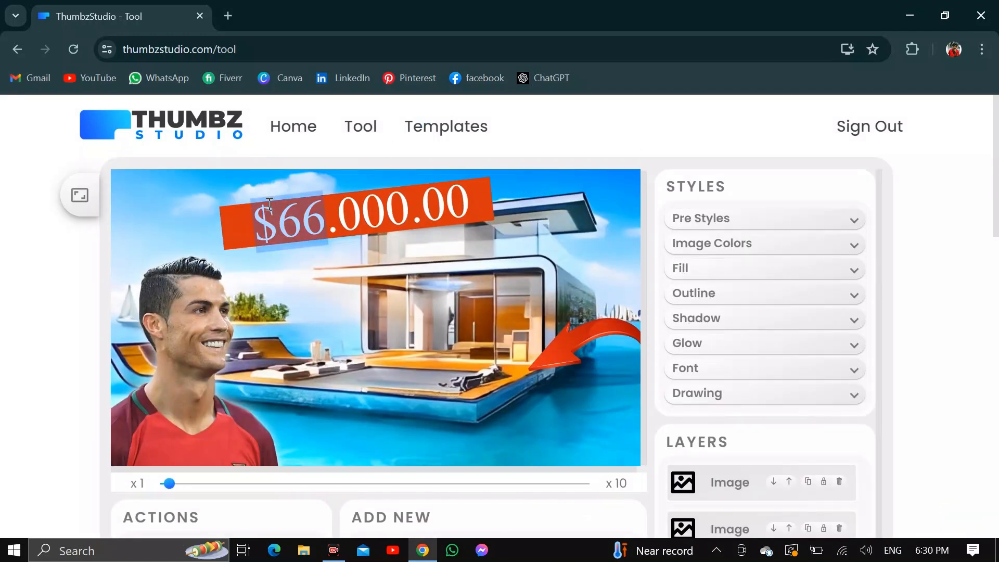
{"action": "key", "text": "Delete"}
{"action": "key", "text": "Delete"}
{"action": "key", "text": "Delete"}
{"action": "key", "text": "Delete"}
{"action": "key", "text": "Delete"}
{"action": "key", "text": "Delete"}
{"action": "key", "text": "Delete"}
{"action": "key", "text": "Delete"}
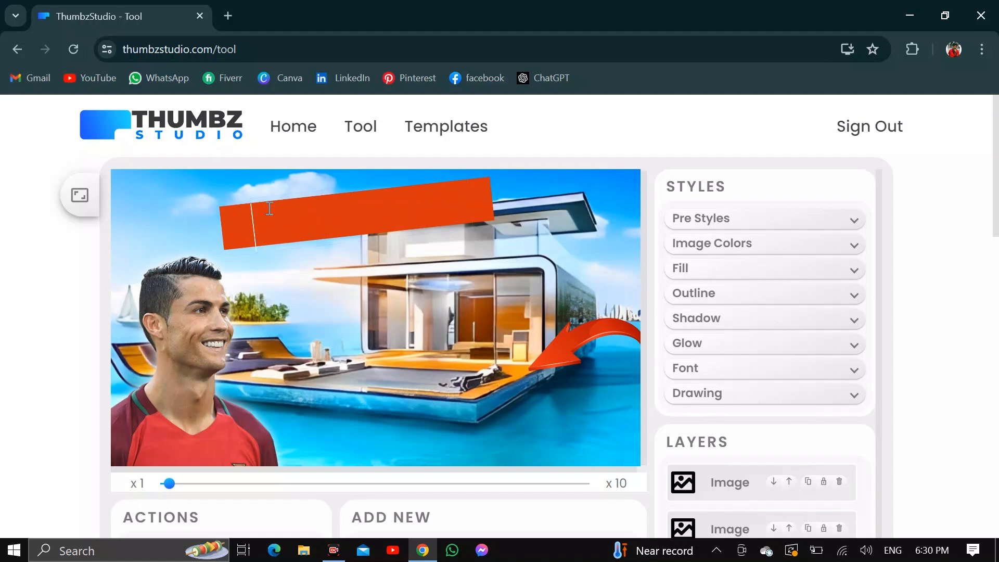
{"action": "type", "text": "anything"}
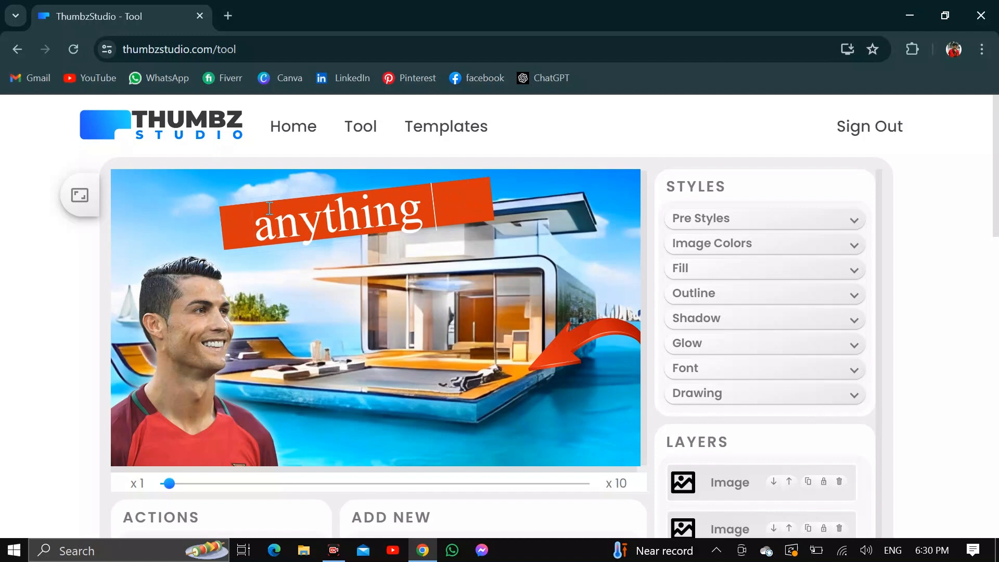
Reposition the template images: man cutout slightly right, red arrow slightly up, and house background right and down.
{"action": "left_click", "coordinate": [168, 333]}
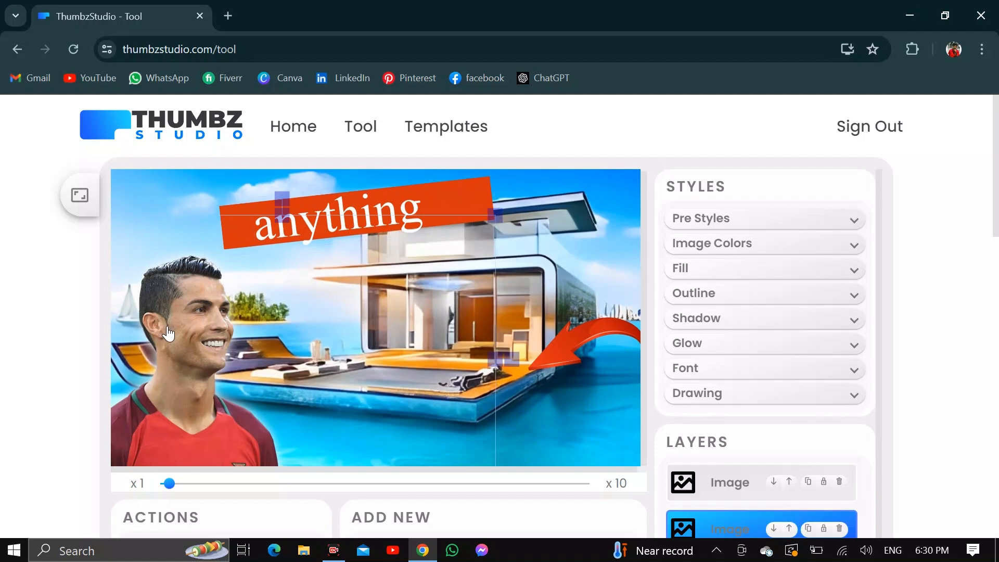
{"action": "left_click_drag", "start_coordinate": [168, 334], "coordinate": [202, 314]}
{"action": "left_click", "coordinate": [603, 395]}
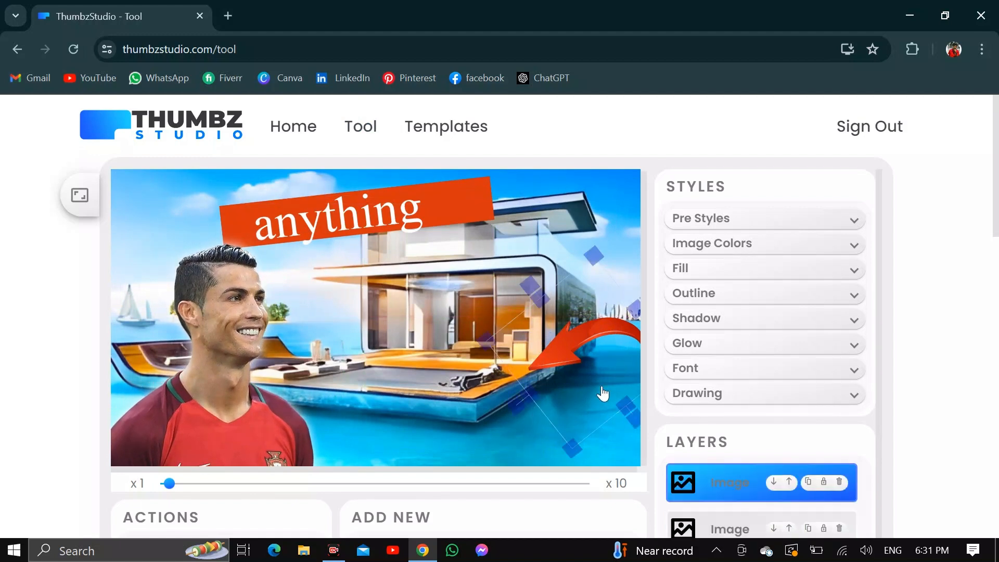
{"action": "mouse_move", "coordinate": [613, 357]}
{"action": "left_mouse_down"}
{"action": "mouse_move", "coordinate": [571, 379]}
{"action": "mouse_move", "coordinate": [618, 336]}
{"action": "mouse_move", "coordinate": [609, 340]}
{"action": "left_mouse_up"}
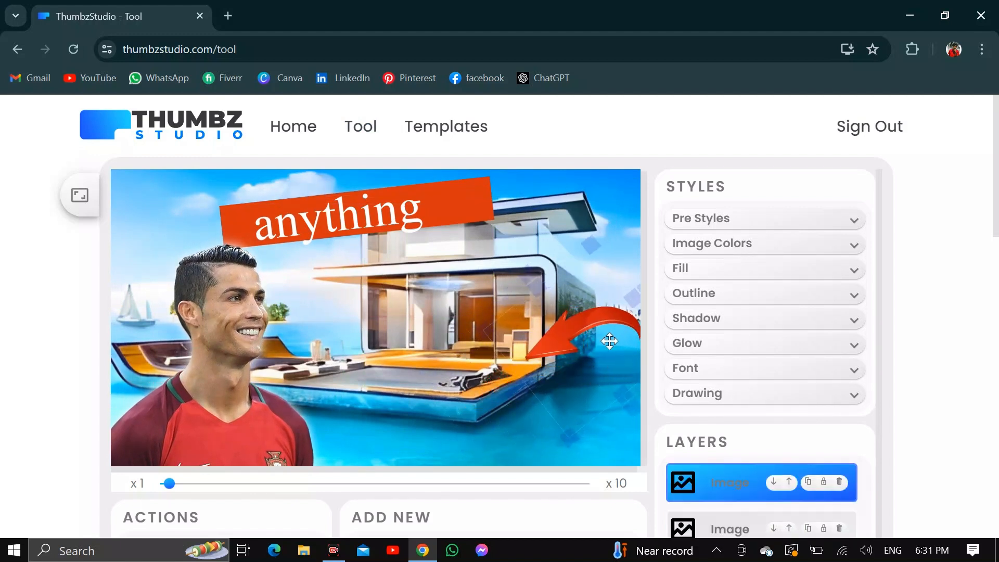
{"action": "left_click", "coordinate": [562, 248]}
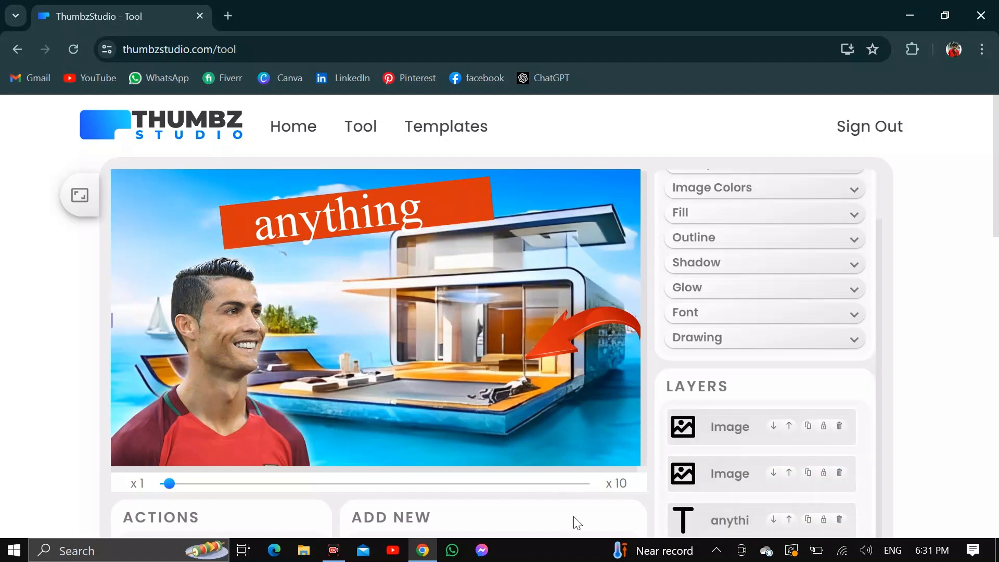
Upload the Wallpaper PNG from the Downloads folder and place it in the upper-left corner of the canvas.
{"action": "scroll", "coordinate": [577, 524], "scroll_direction": "down", "scroll_amount": 4}
{"action": "scroll", "coordinate": [575, 517], "scroll_direction": "up", "scroll_amount": 1}
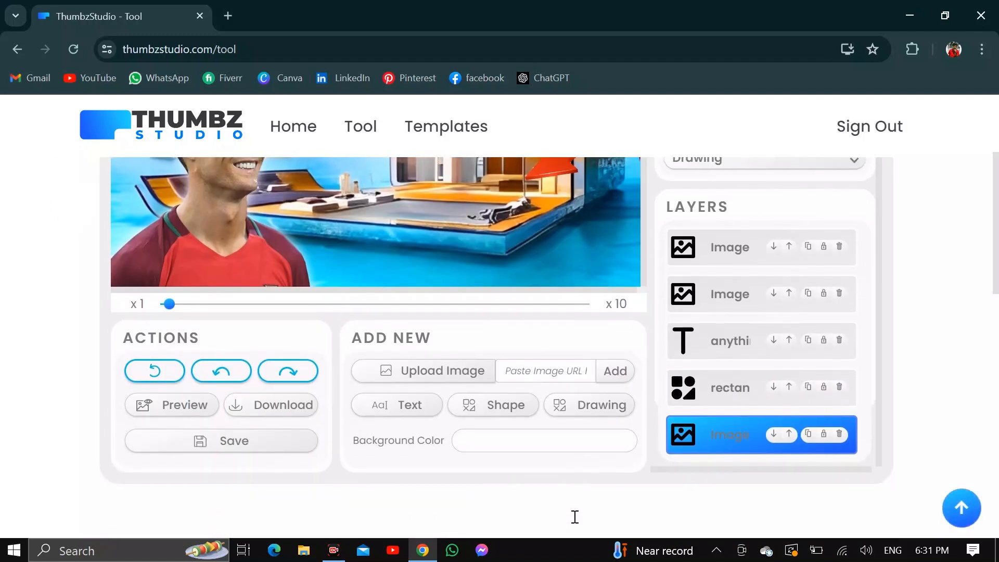
{"action": "scroll", "coordinate": [575, 517], "scroll_direction": "up", "scroll_amount": 1}
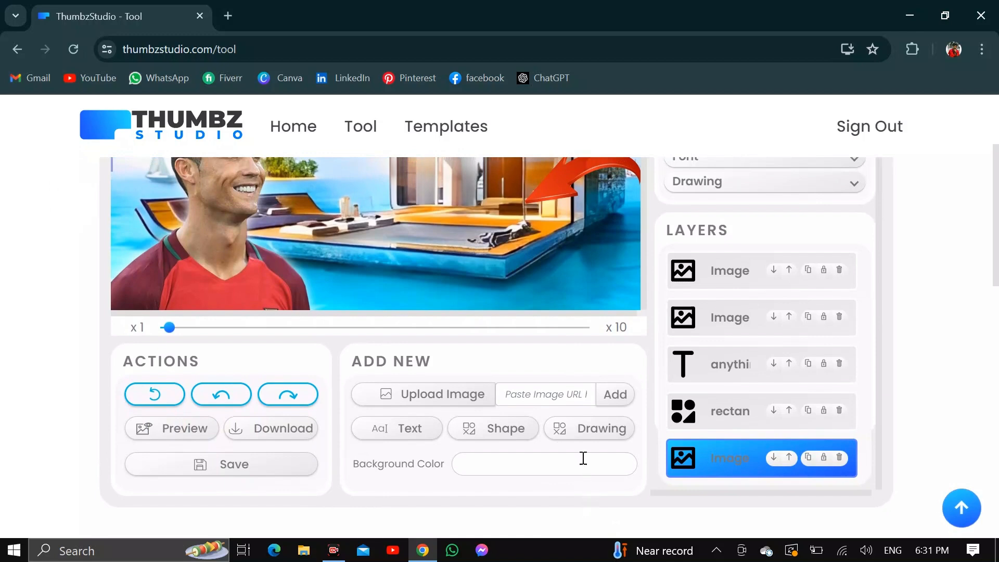
{"action": "left_click", "coordinate": [414, 394]}
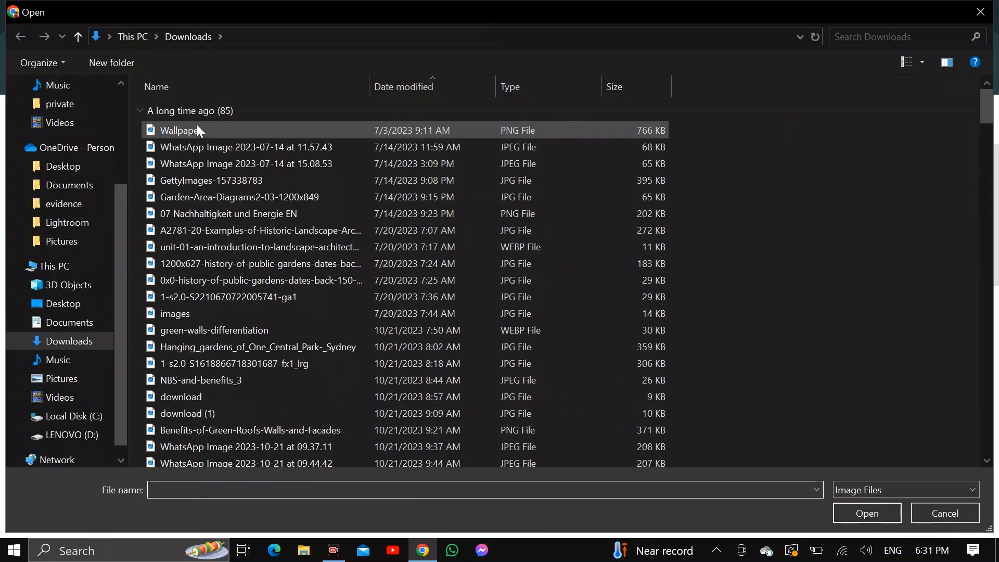
{"action": "left_click", "coordinate": [198, 129]}
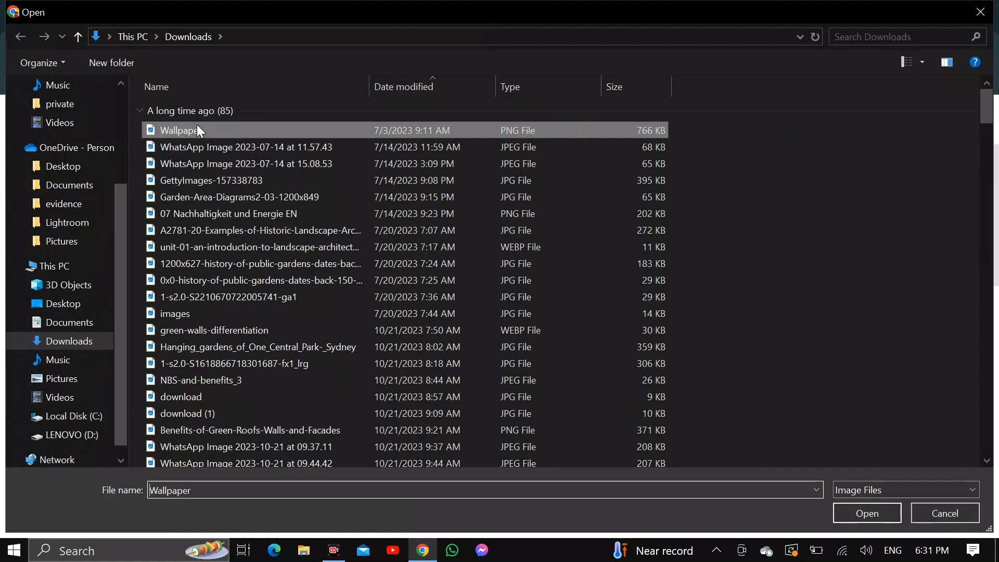
{"action": "left_click", "coordinate": [866, 513]}
{"action": "left_click_drag", "start_coordinate": [301, 308], "coordinate": [171, 229]}
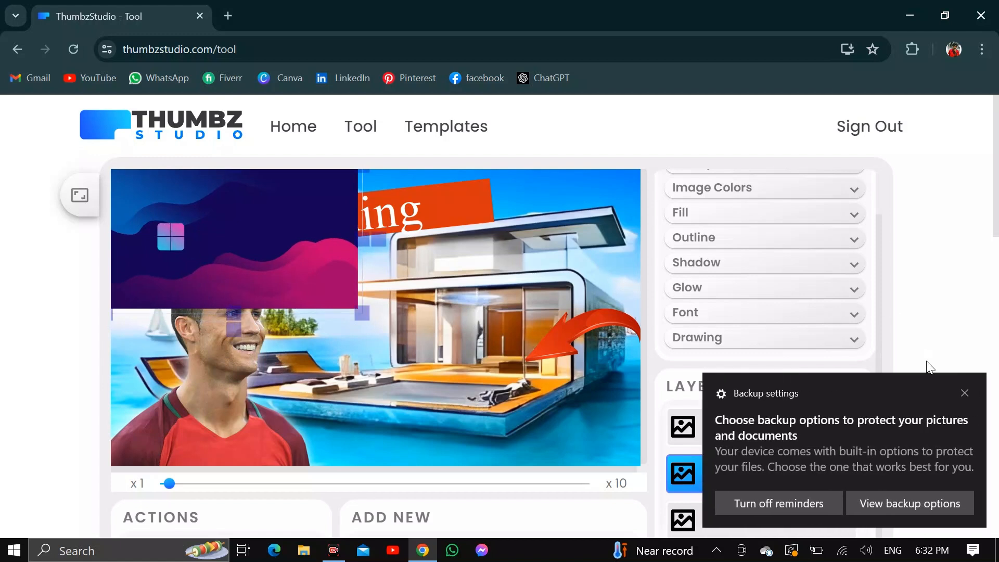
{"action": "left_click", "coordinate": [964, 394]}
Move the man cutout in front of the wallpaper image in the layer order.
{"action": "left_click", "coordinate": [239, 392]}
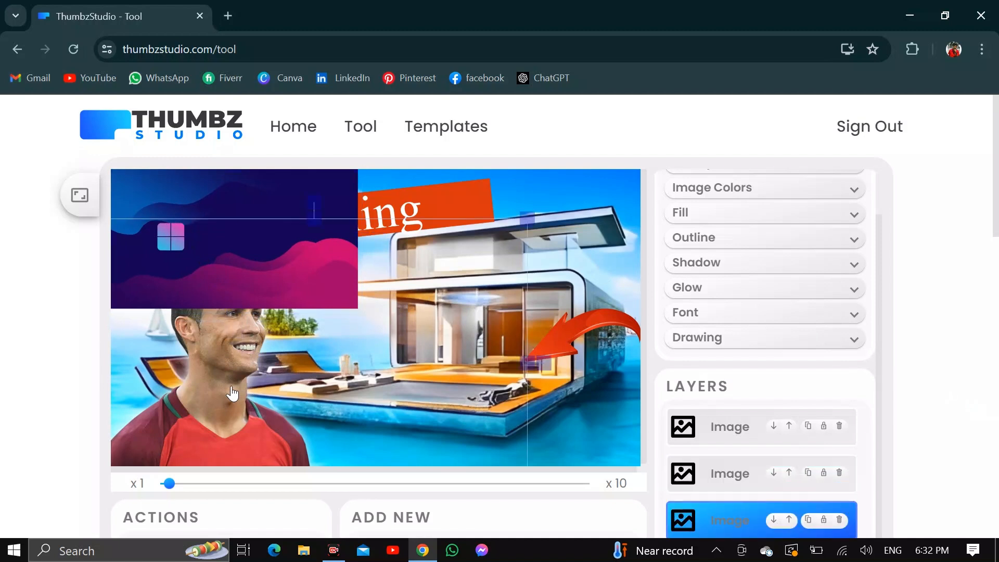
{"action": "right_click", "coordinate": [239, 391]}
{"action": "left_click", "coordinate": [288, 148]}
Bring the red arrow and the house background forward in the layer order.
{"action": "left_click", "coordinate": [570, 334]}
{"action": "right_click", "coordinate": [570, 334]}
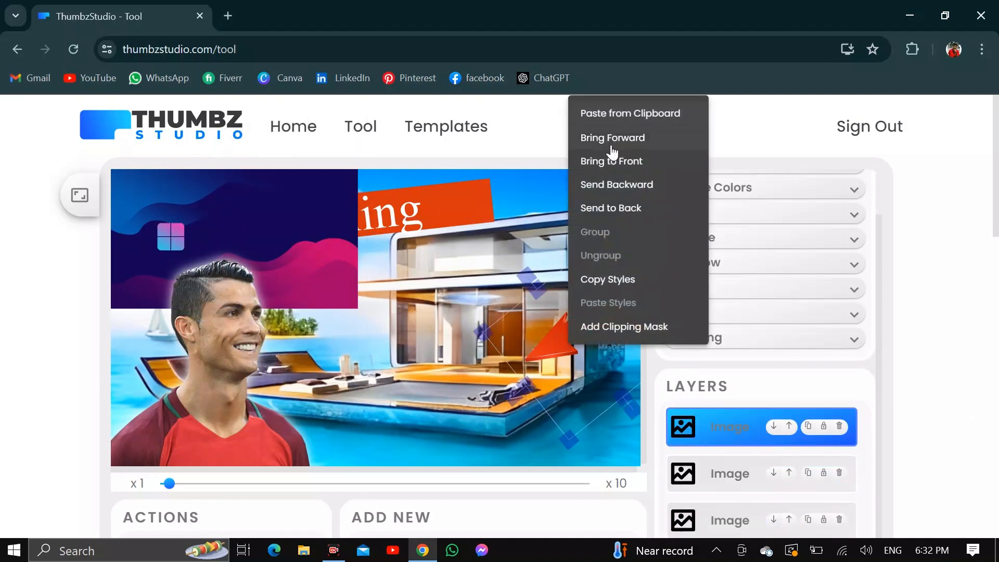
{"action": "left_click", "coordinate": [612, 146]}
{"action": "left_click", "coordinate": [563, 244]}
{"action": "right_click", "coordinate": [564, 244]}
{"action": "left_click", "coordinate": [598, 281]}
Bring the "anything" text in front of the wallpaper and send the orange banner backward.
{"action": "right_click", "coordinate": [401, 218]}
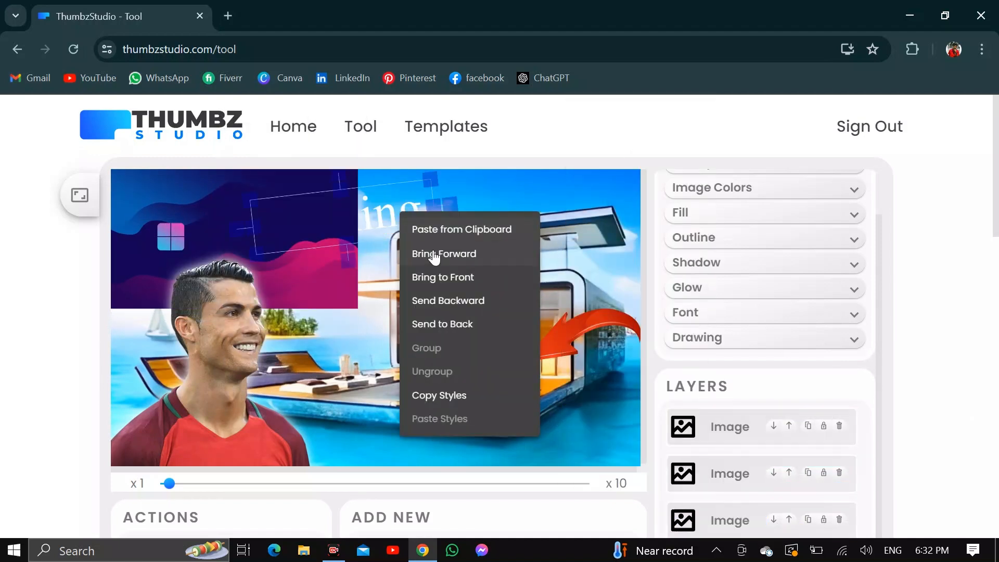
{"action": "left_click", "coordinate": [431, 253]}
{"action": "right_click", "coordinate": [477, 197]}
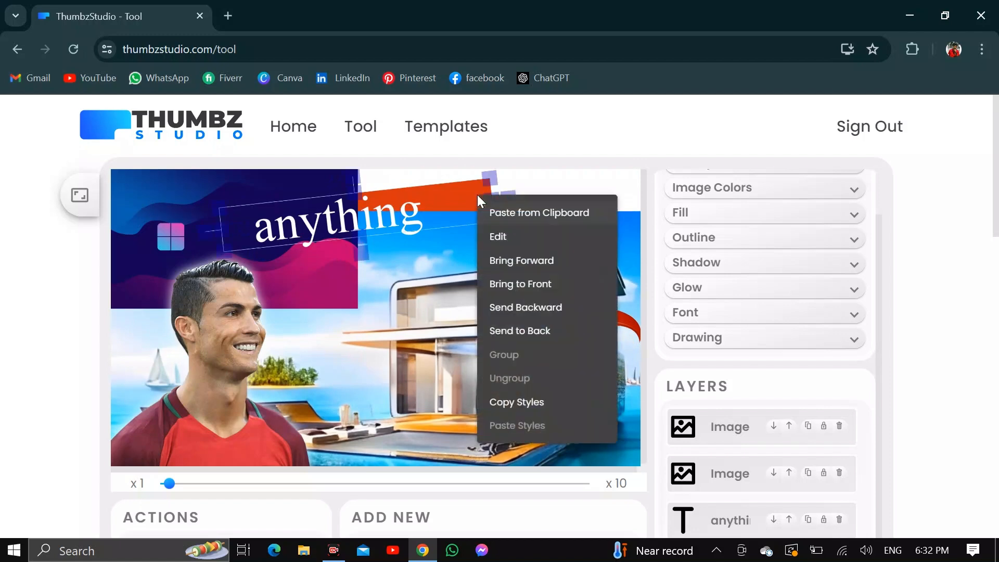
{"action": "left_click", "coordinate": [525, 307]}
Try to enlarge the wallpaper image so that it fills the whole canvas.
{"action": "left_click", "coordinate": [300, 267]}
{"action": "left_click", "coordinate": [259, 196]}
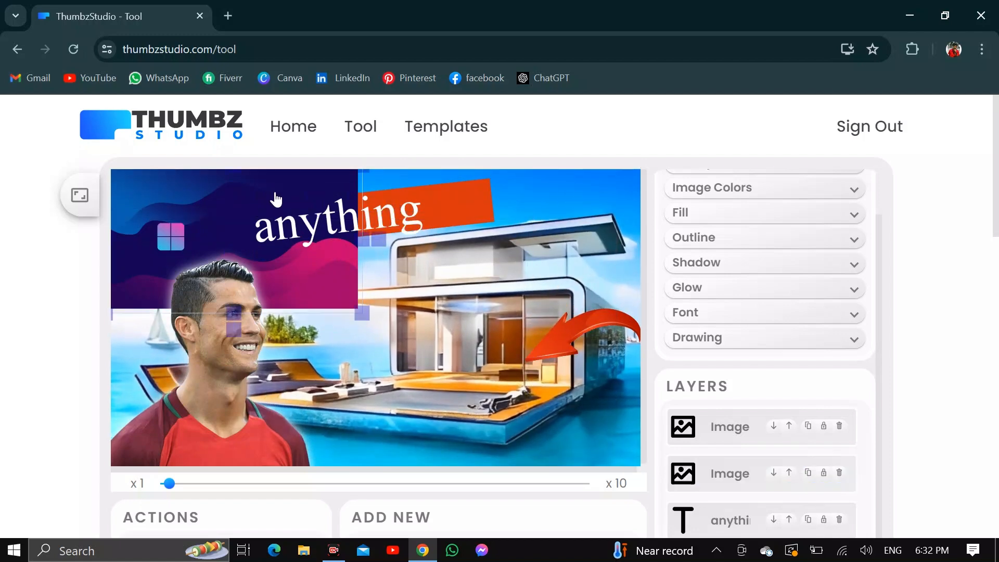
{"action": "left_click_drag", "start_coordinate": [363, 314], "coordinate": [640, 495]}
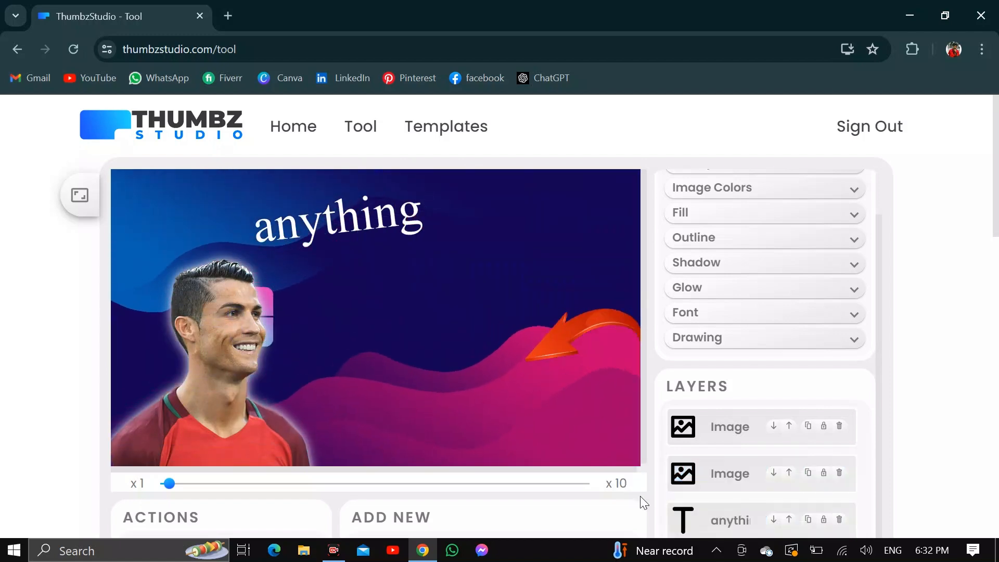
Add a text box beside the man cutout, over the house image, and replace its placeholder with "now".
{"action": "scroll", "coordinate": [641, 498], "scroll_direction": "down", "scroll_amount": 4}
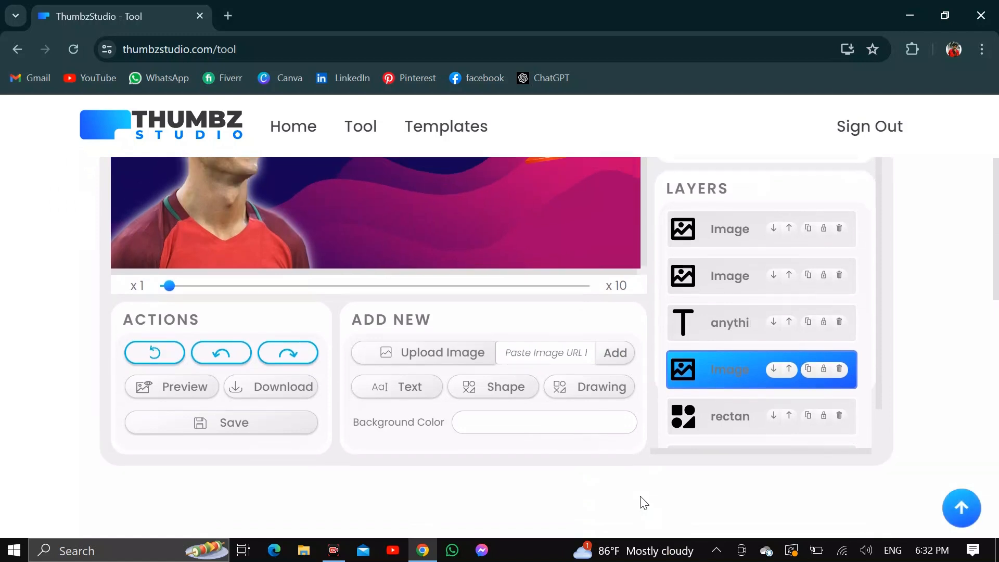
{"action": "left_click", "coordinate": [405, 386]}
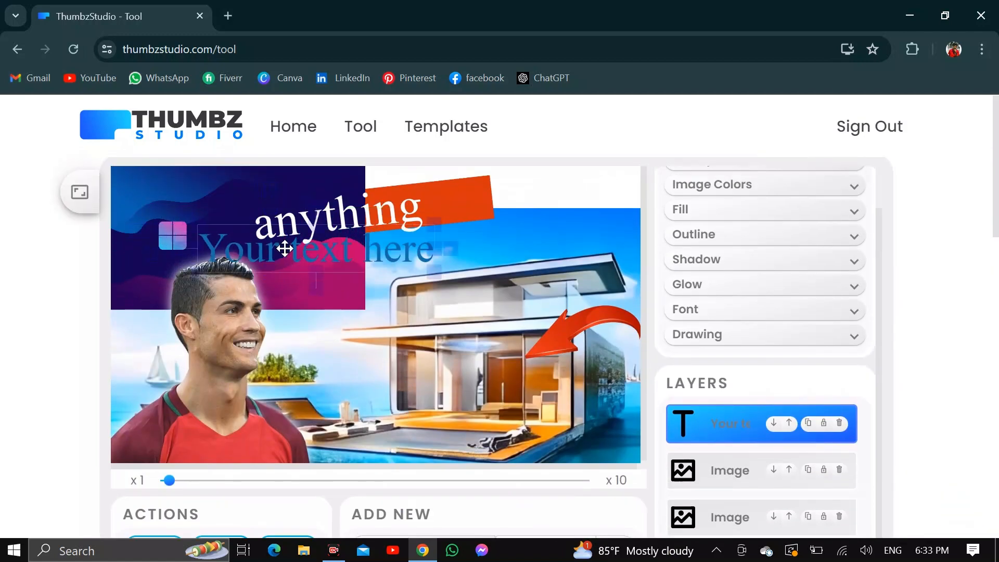
{"action": "left_click_drag", "start_coordinate": [285, 248], "coordinate": [381, 335]}
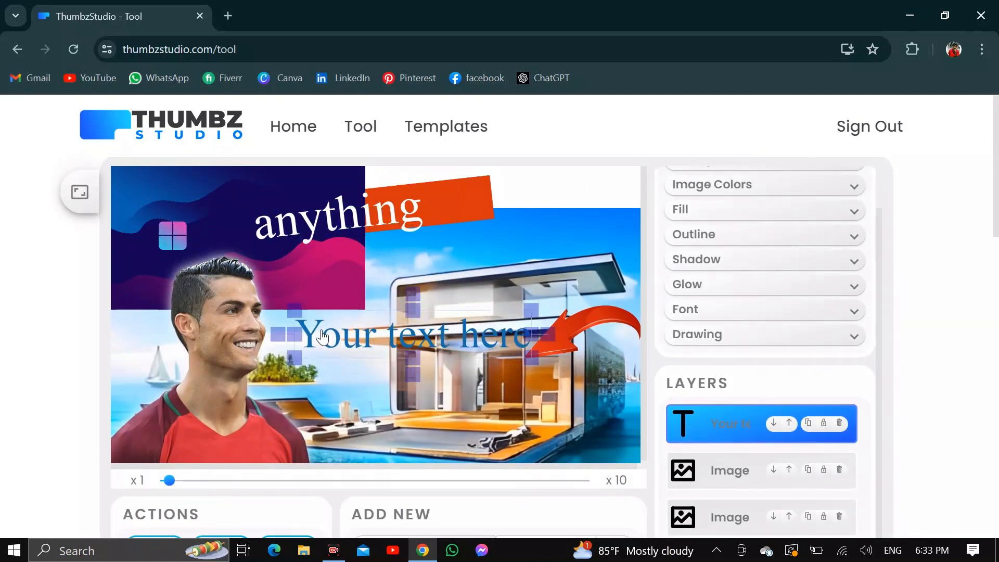
{"action": "left_click_drag", "start_coordinate": [479, 339], "coordinate": [572, 347]}
{"action": "key", "text": "BackSpace"}
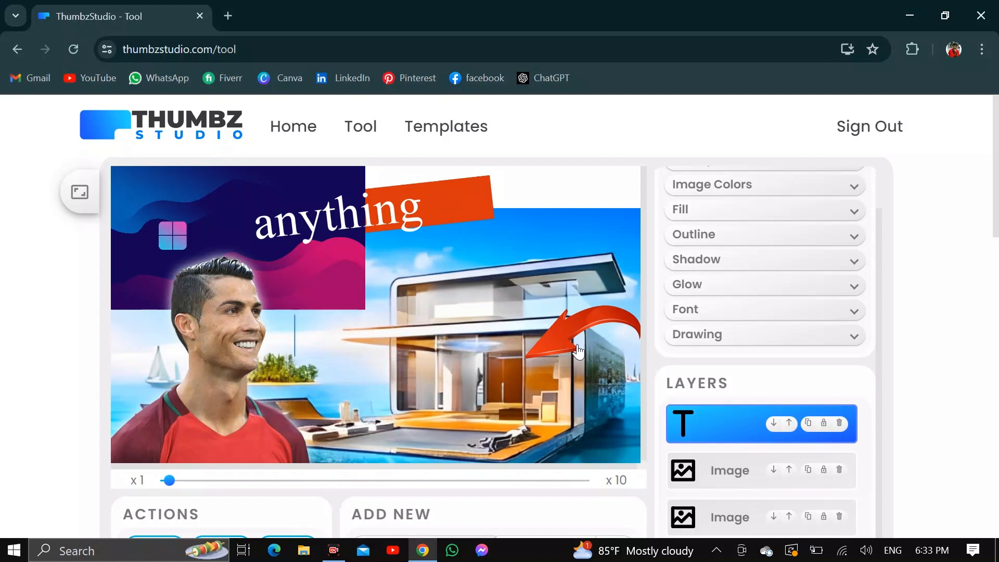
{"action": "type", "text": "now"}
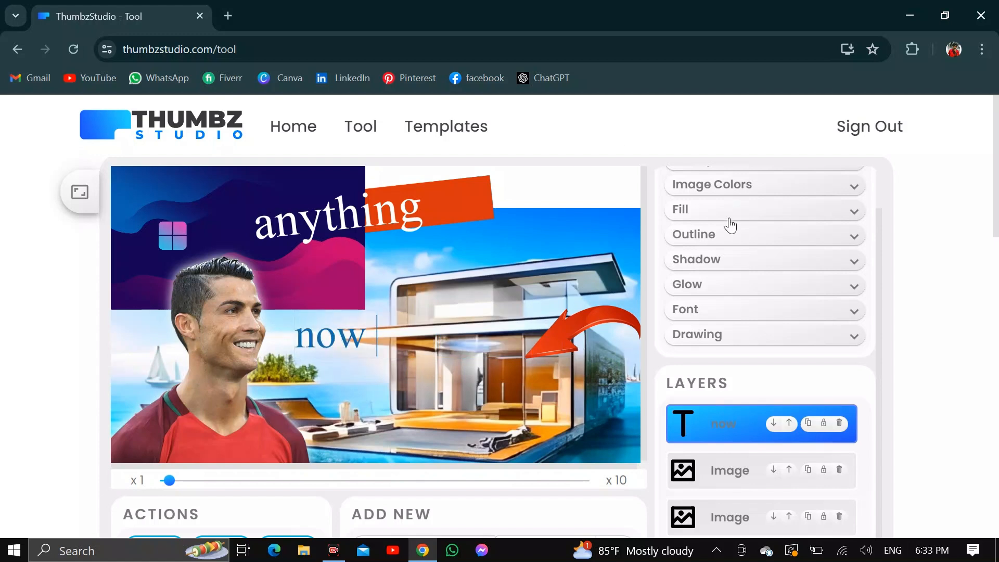
Set the font family of the "now" text to Bungee Spice.
{"action": "scroll", "coordinate": [773, 208], "scroll_direction": "up", "scroll_amount": 1}
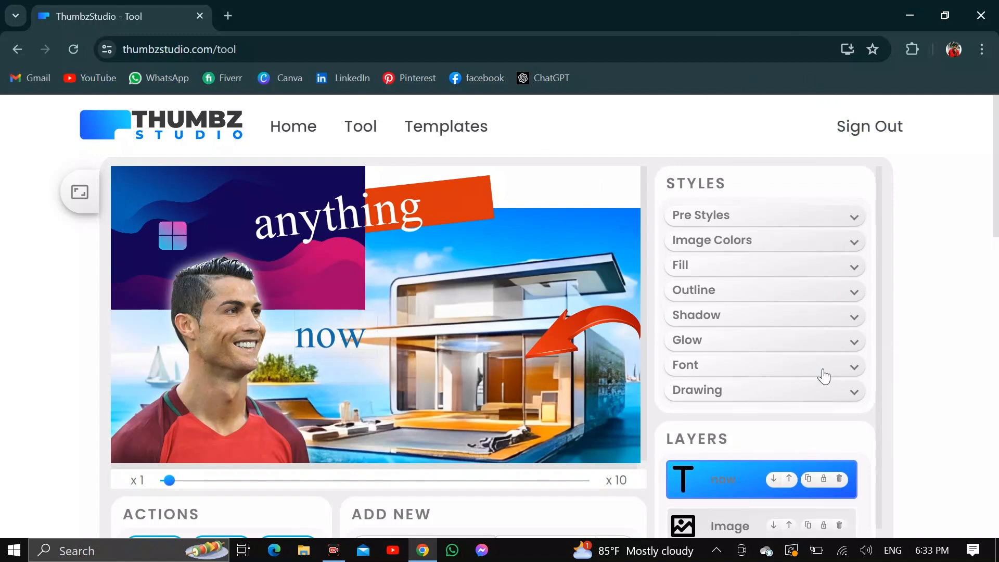
{"action": "left_click", "coordinate": [856, 367]}
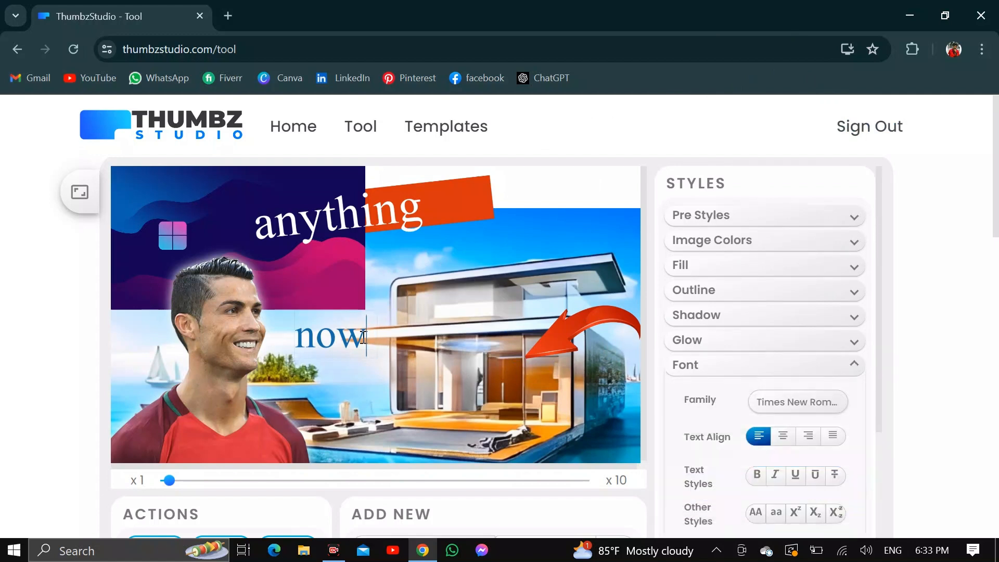
{"action": "left_click_drag", "start_coordinate": [363, 336], "coordinate": [272, 335]}
{"action": "scroll", "coordinate": [793, 349], "scroll_direction": "down", "scroll_amount": 1}
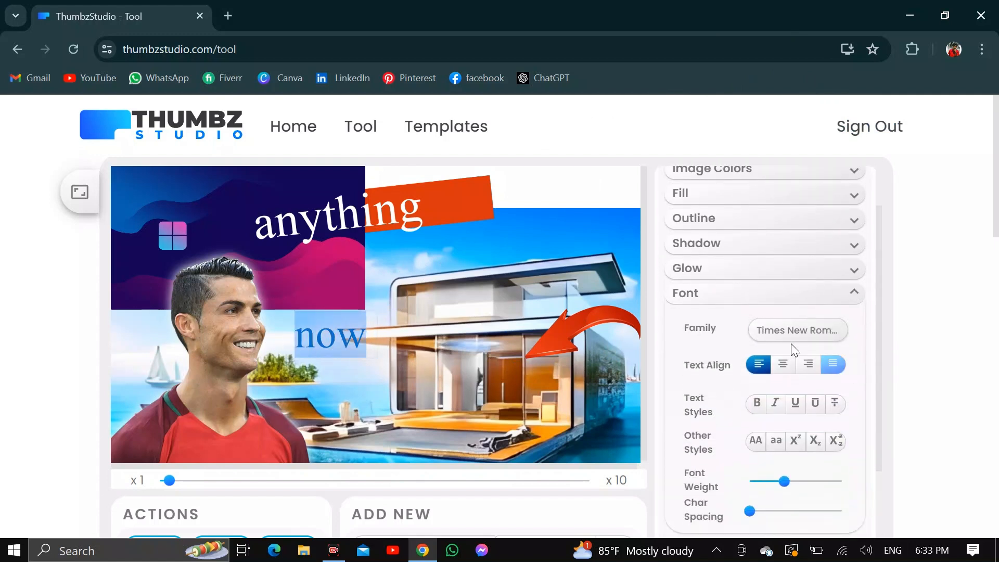
{"action": "left_click", "coordinate": [770, 331]}
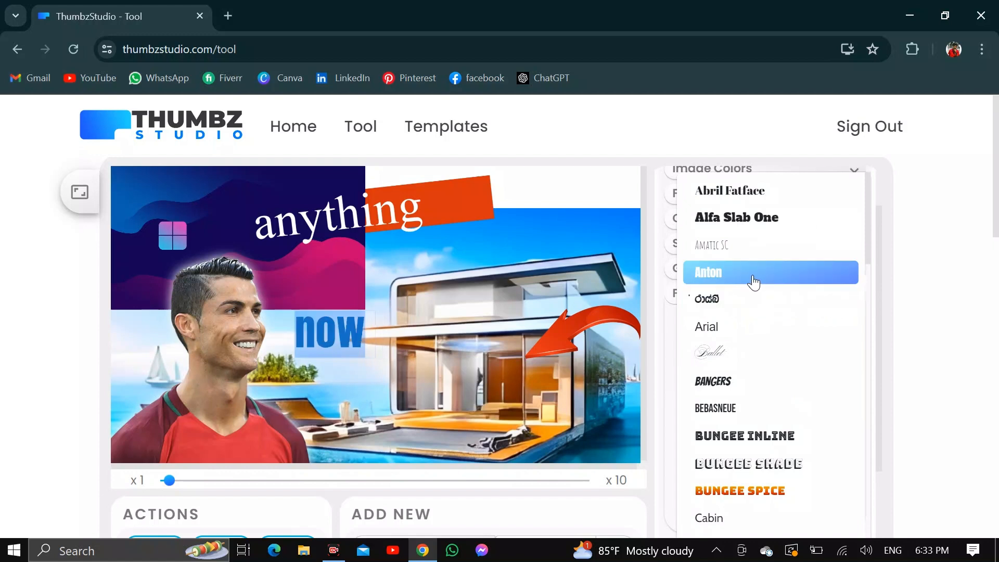
{"action": "left_click", "coordinate": [770, 491]}
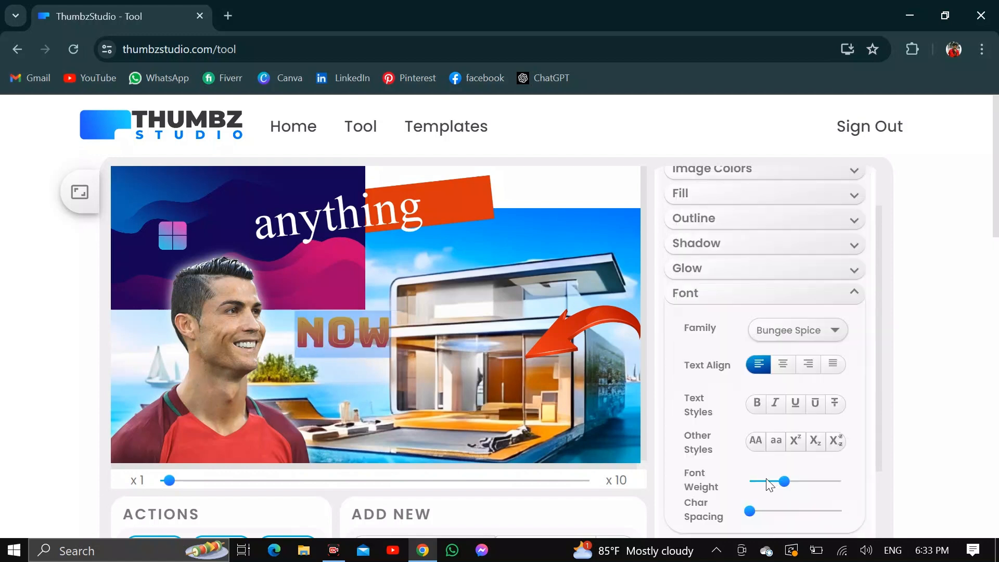
Try center, right and justified alignment on the "now" text and return it to left alignment.
{"action": "left_click", "coordinate": [786, 367]}
{"action": "left_click", "coordinate": [808, 365]}
{"action": "left_click", "coordinate": [833, 364]}
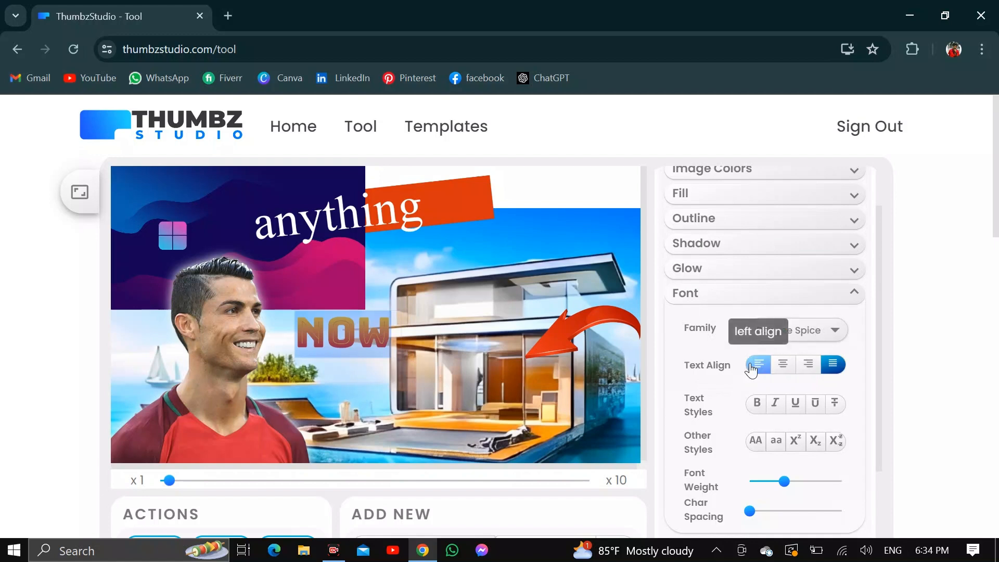
{"action": "left_click", "coordinate": [758, 364]}
Apply bold, italic, underline, overline and strikethrough to the "now" text.
{"action": "scroll", "coordinate": [812, 396], "scroll_direction": "down", "scroll_amount": 1}
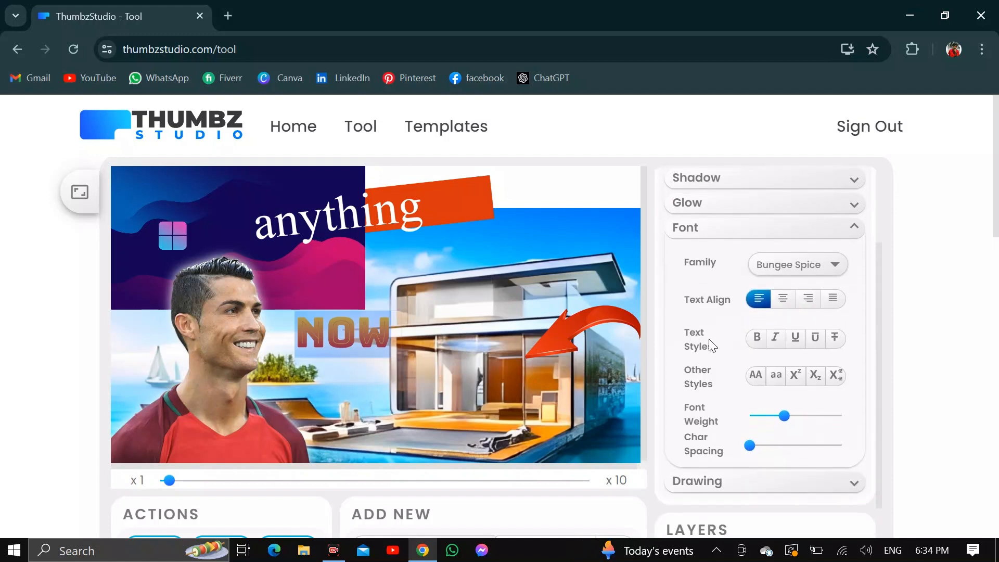
{"action": "left_click", "coordinate": [757, 338]}
{"action": "left_click", "coordinate": [775, 339]}
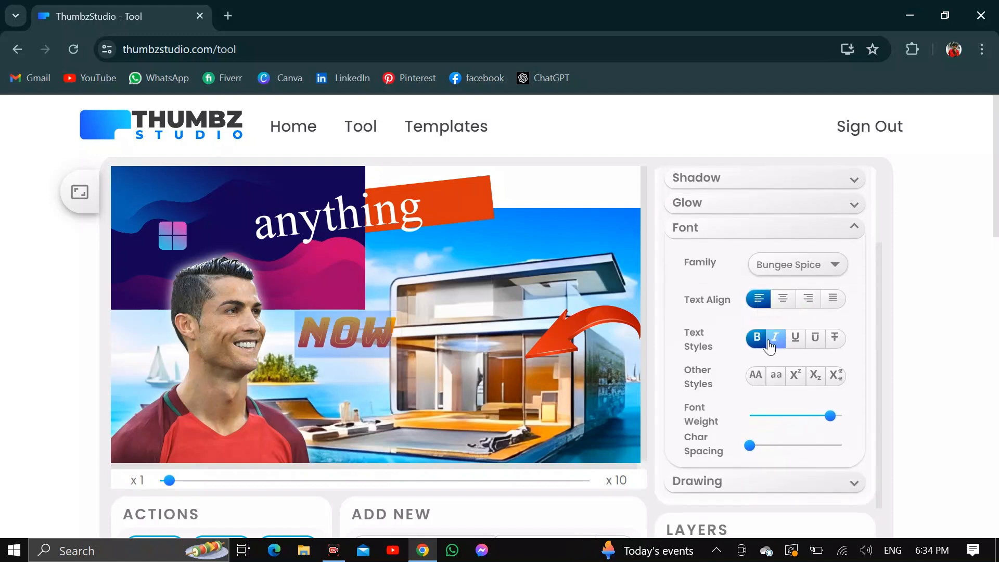
{"action": "left_click", "coordinate": [791, 345]}
{"action": "left_click", "coordinate": [815, 339]}
{"action": "left_click", "coordinate": [835, 341]}
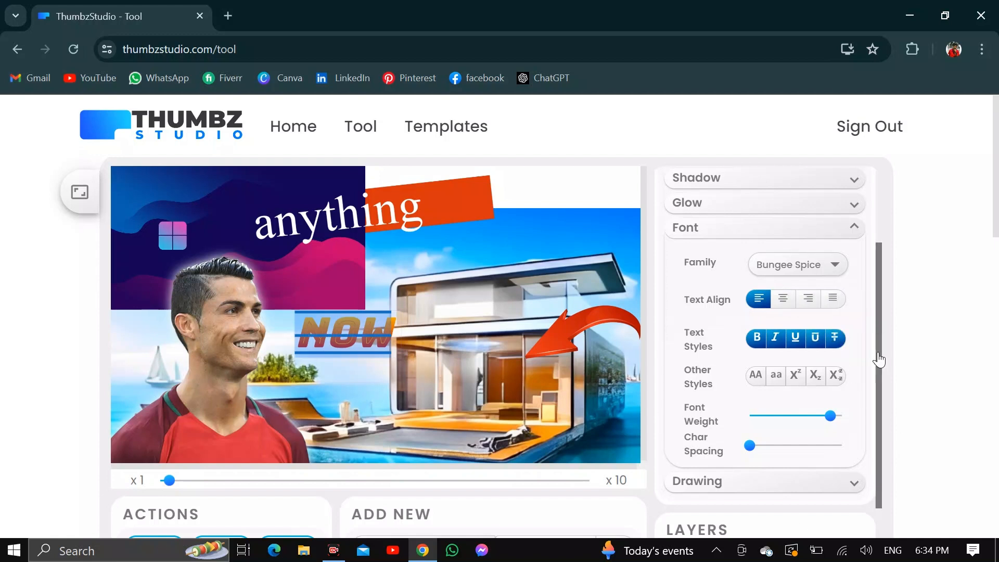
Try the lowercase, superscript and subscript styles on the "now" text and restore its normal script size.
{"action": "scroll", "coordinate": [689, 370], "scroll_direction": "down", "scroll_amount": 1}
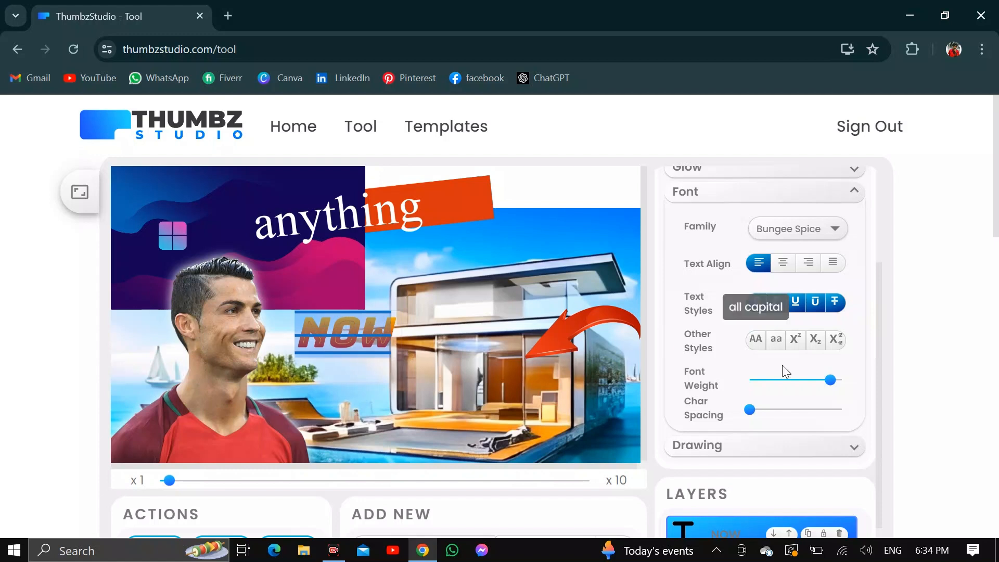
{"action": "left_click", "coordinate": [777, 339]}
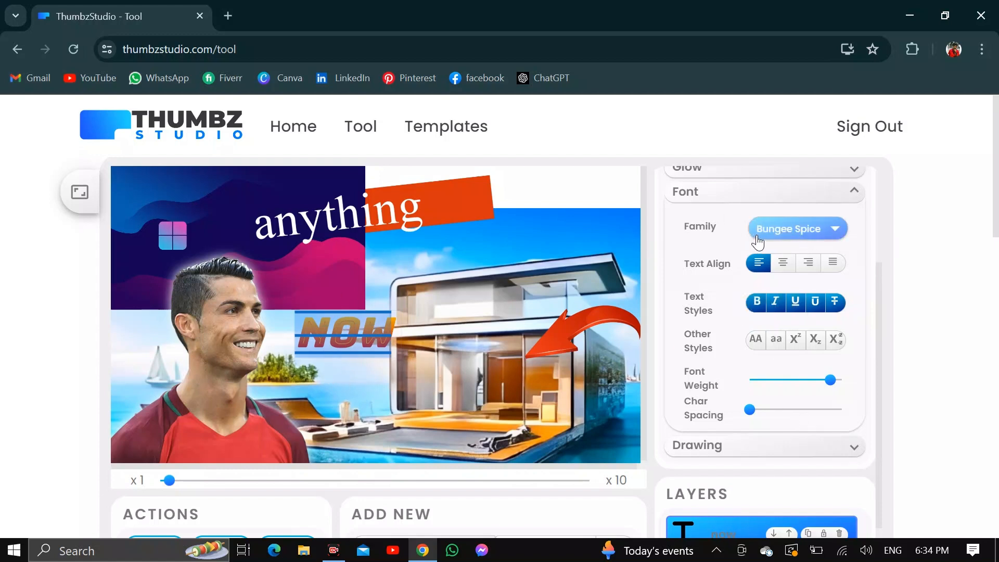
{"action": "left_click", "coordinate": [797, 343]}
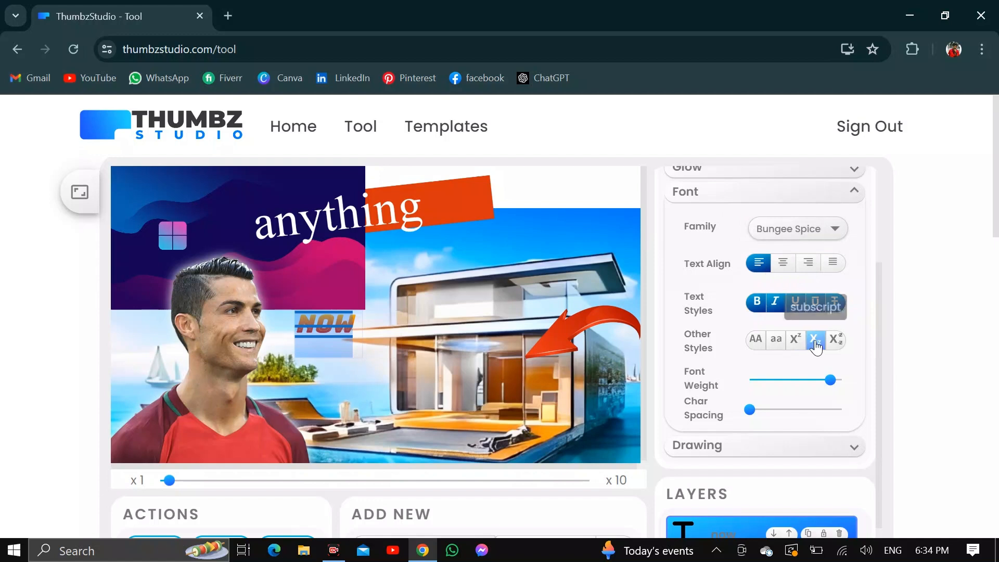
{"action": "left_click", "coordinate": [815, 344]}
{"action": "left_click", "coordinate": [835, 344]}
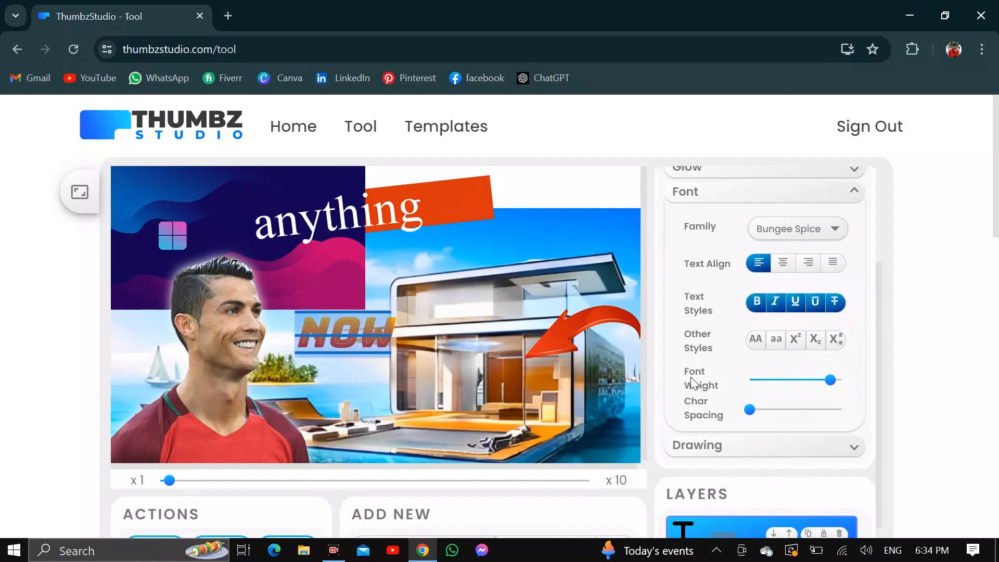
Set the font weight of the "now" text to the maximum and its character spacing to 300px.
{"action": "scroll", "coordinate": [720, 385], "scroll_direction": "down", "scroll_amount": 1}
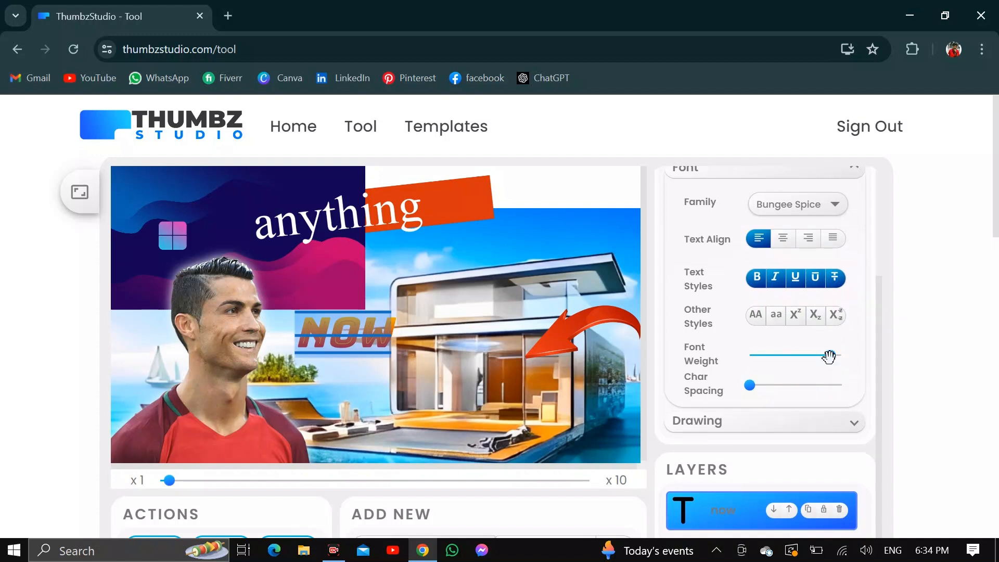
{"action": "left_click_drag", "start_coordinate": [829, 357], "coordinate": [776, 369]}
{"action": "left_click", "coordinate": [840, 354]}
{"action": "left_click_drag", "start_coordinate": [746, 384], "coordinate": [864, 390]}
Add a square shape, enlarge it to about twice its original size, and move it up beside the "now" text.
{"action": "scroll", "coordinate": [748, 394], "scroll_direction": "down", "scroll_amount": 2}
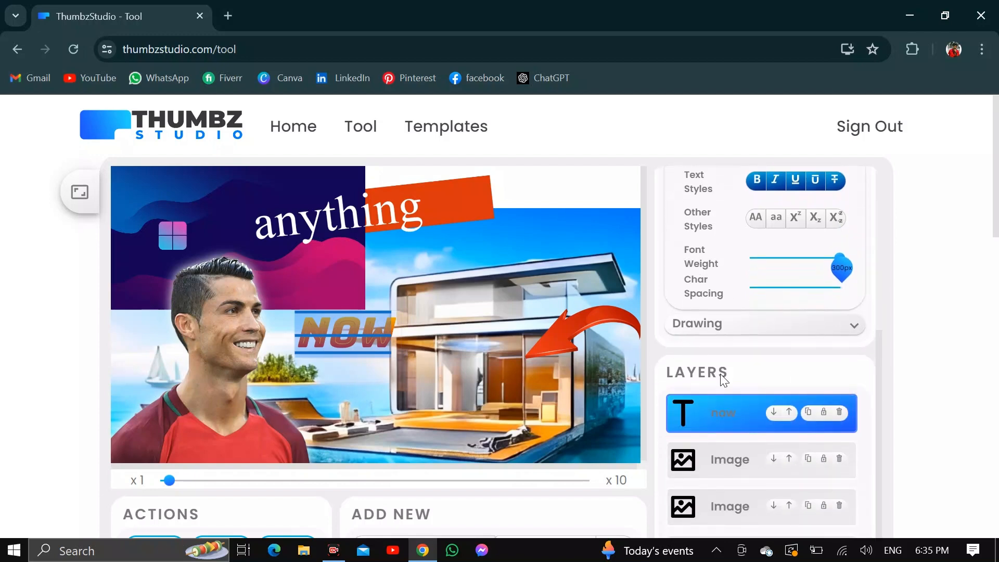
{"action": "scroll", "coordinate": [739, 383], "scroll_direction": "down", "scroll_amount": 5}
{"action": "left_click", "coordinate": [739, 380]}
{"action": "scroll", "coordinate": [739, 384], "scroll_direction": "down", "scroll_amount": 1}
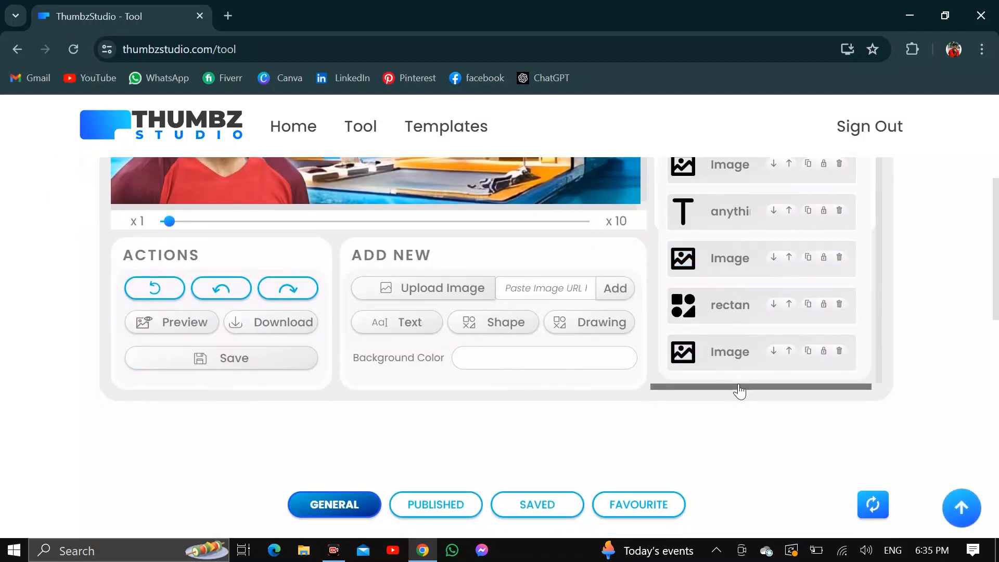
{"action": "left_click", "coordinate": [491, 336]}
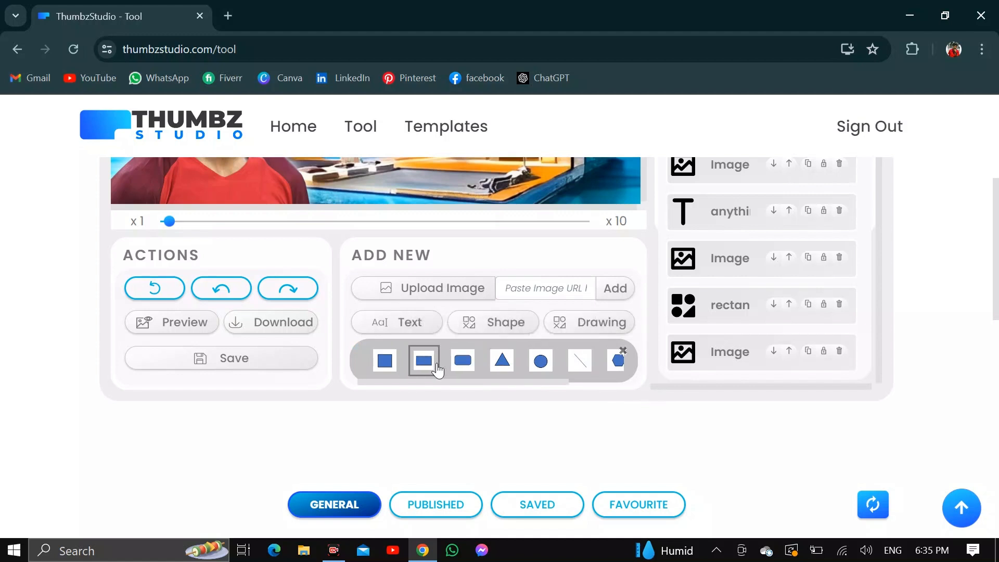
{"action": "left_click", "coordinate": [396, 365]}
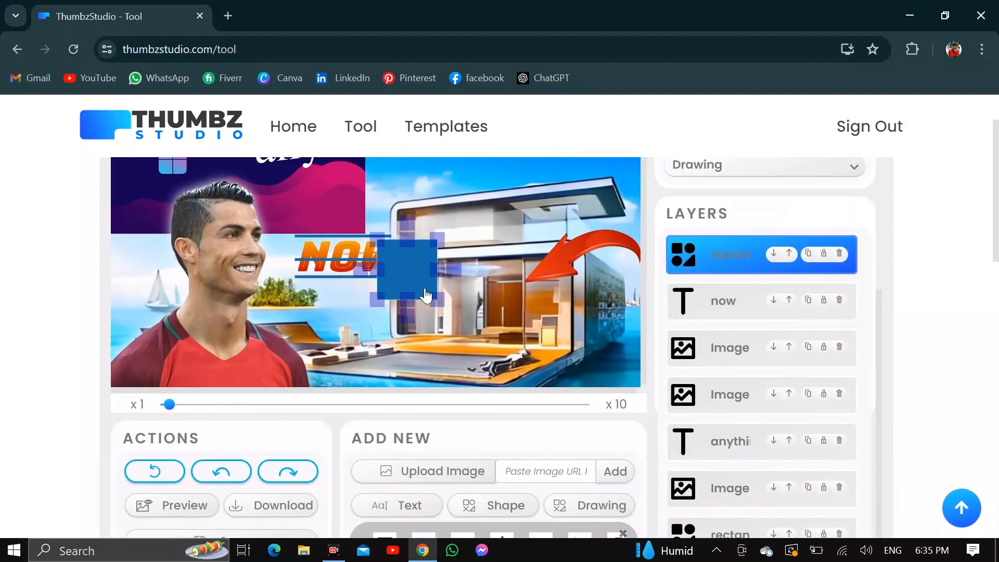
{"action": "left_click_drag", "start_coordinate": [437, 299], "coordinate": [507, 370]}
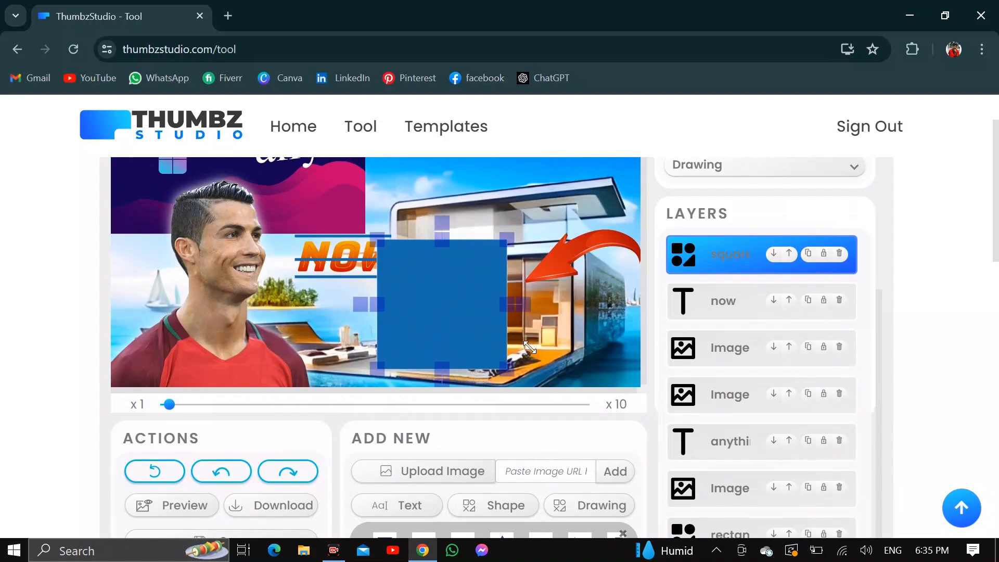
{"action": "left_click_drag", "start_coordinate": [426, 307], "coordinate": [436, 264]}
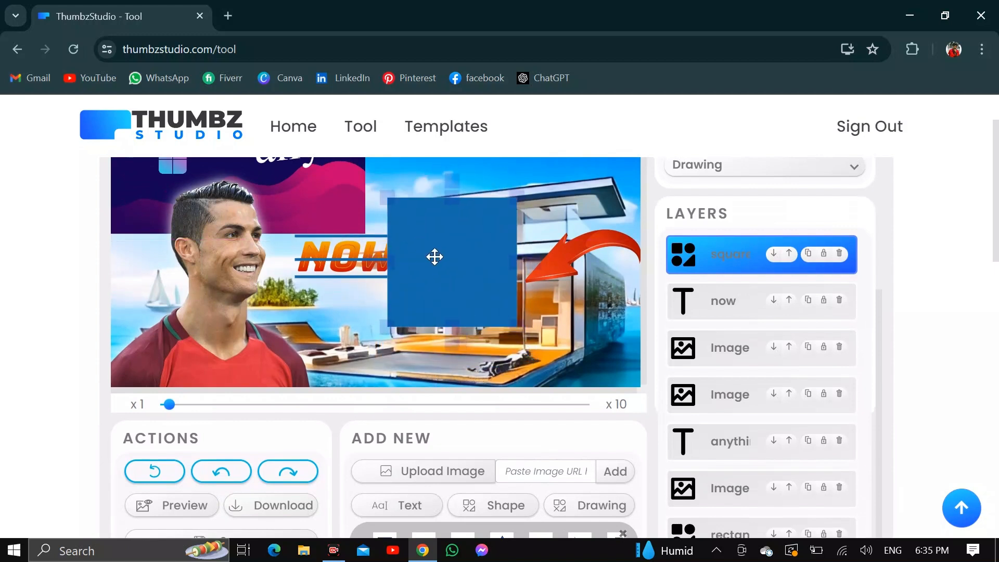
Bring the "now" text in front of the blue square in the layer order.
{"action": "left_click", "coordinate": [328, 264]}
{"action": "right_click", "coordinate": [329, 264]}
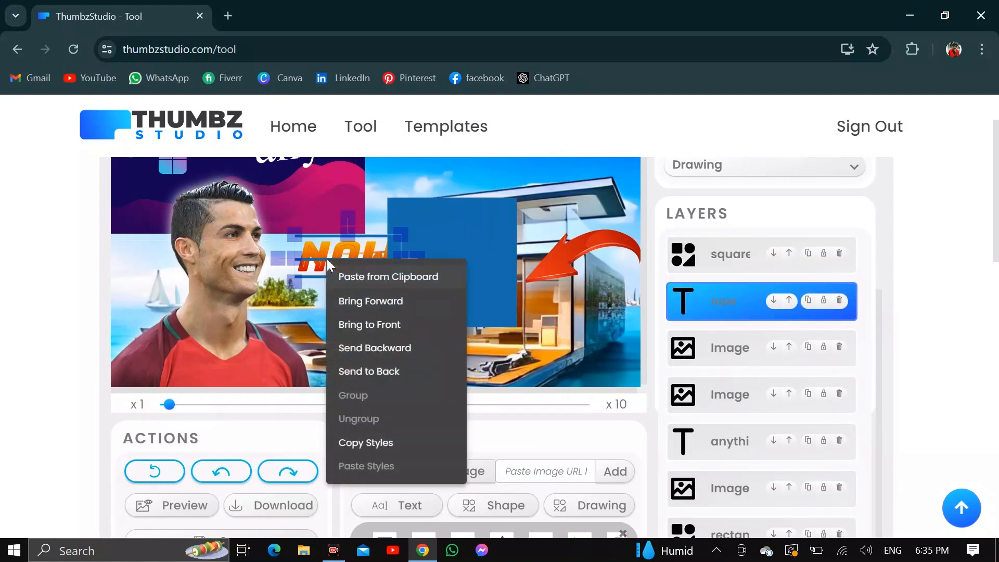
{"action": "left_click", "coordinate": [358, 301]}
Bring the red arrow in front of the blue square and move the square right and down beneath the arrow's tip.
{"action": "left_click", "coordinate": [547, 219]}
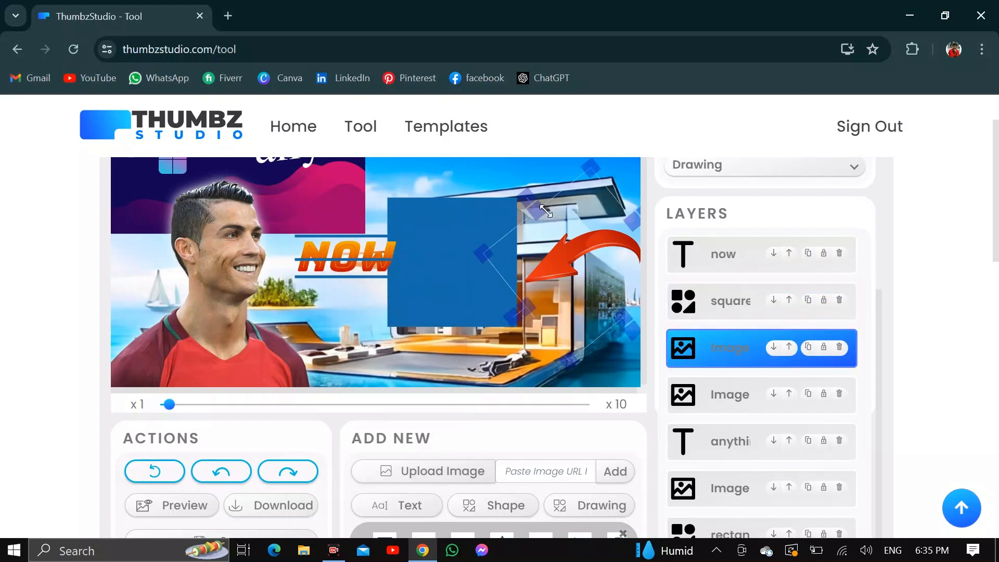
{"action": "right_click", "coordinate": [546, 211]}
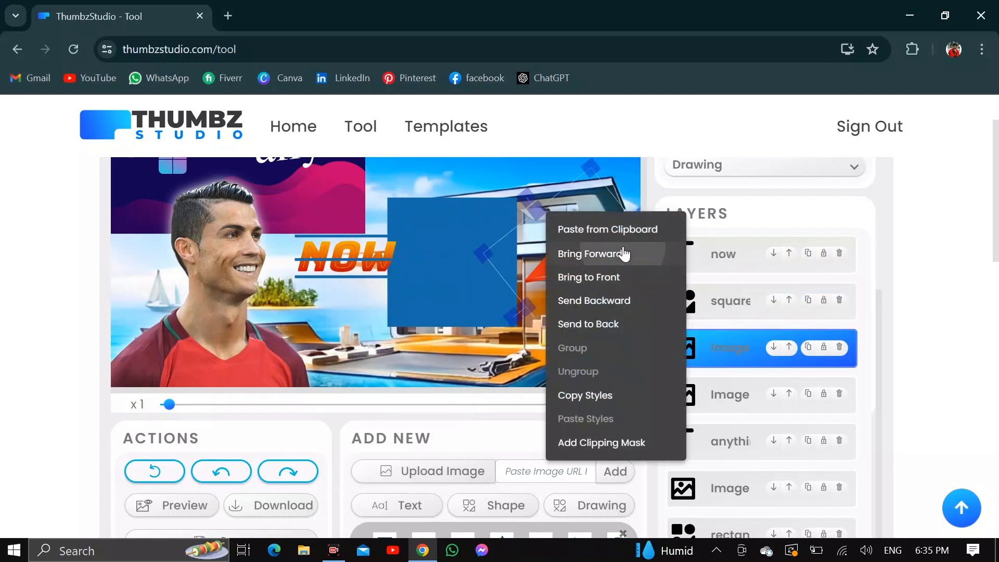
{"action": "left_click", "coordinate": [624, 254]}
{"action": "left_click_drag", "start_coordinate": [463, 274], "coordinate": [504, 300]}
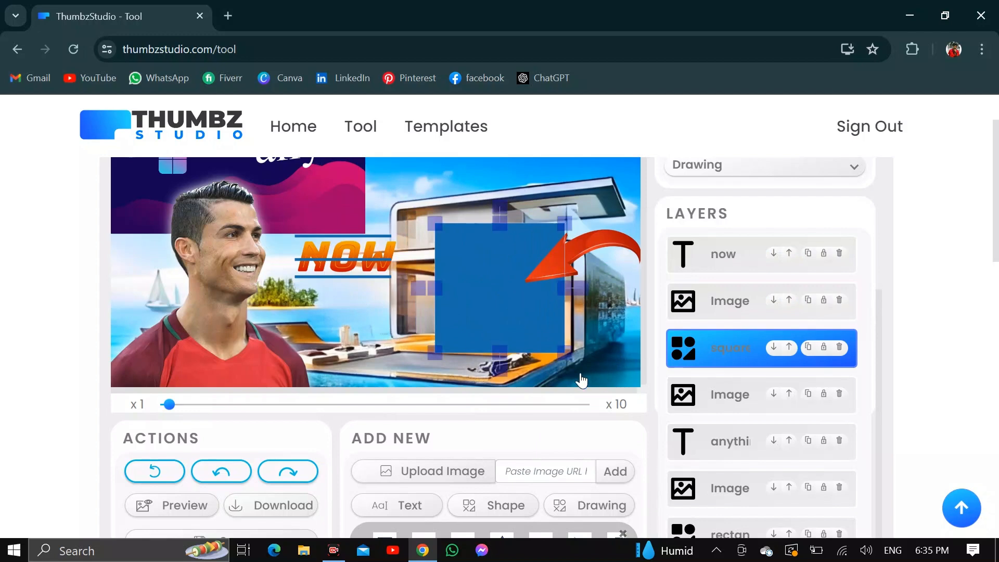
{"action": "scroll", "coordinate": [571, 435], "scroll_direction": "down", "scroll_amount": 2}
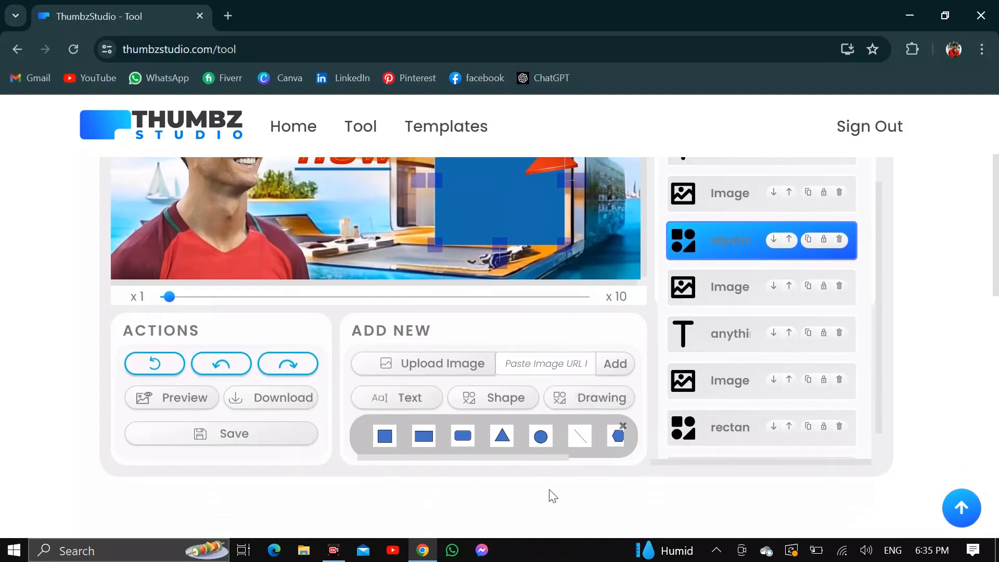
Turn on drawing, set the mode to Patch, scatter black dots across the canvas, and turn drawing off.
{"action": "left_click", "coordinate": [575, 406]}
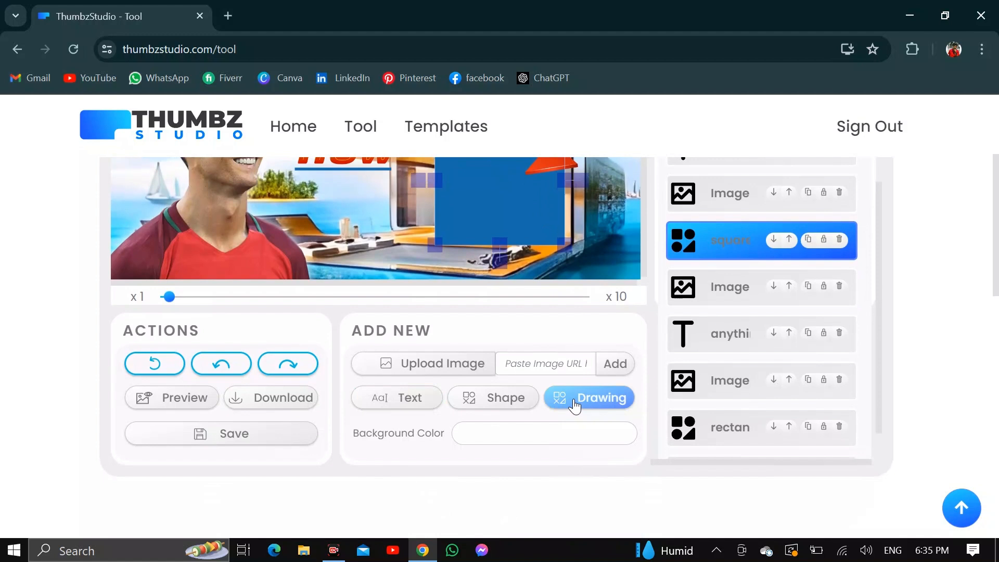
{"action": "scroll", "coordinate": [833, 249], "scroll_direction": "up", "scroll_amount": 3}
{"action": "left_click", "coordinate": [856, 249]}
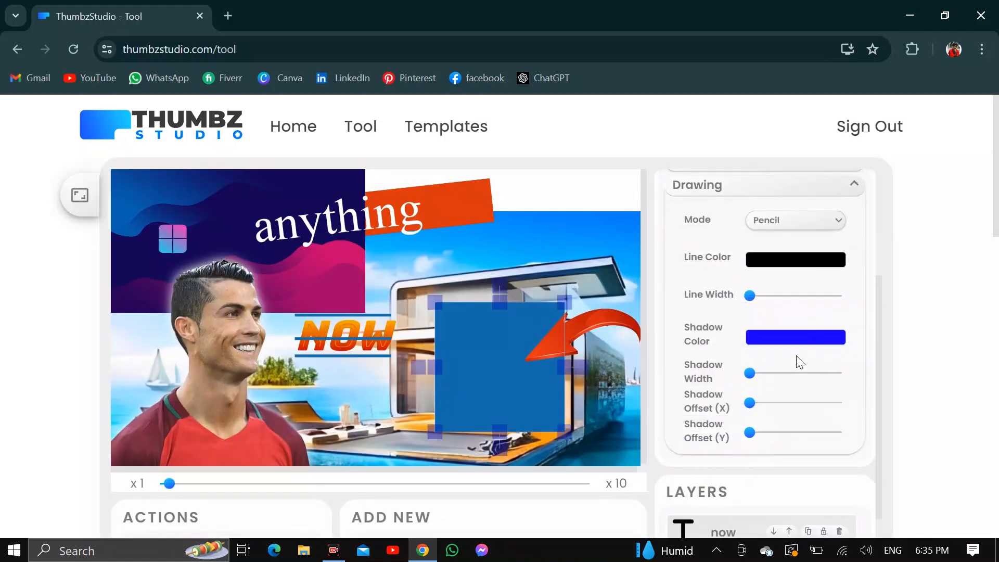
{"action": "left_click", "coordinate": [829, 221]}
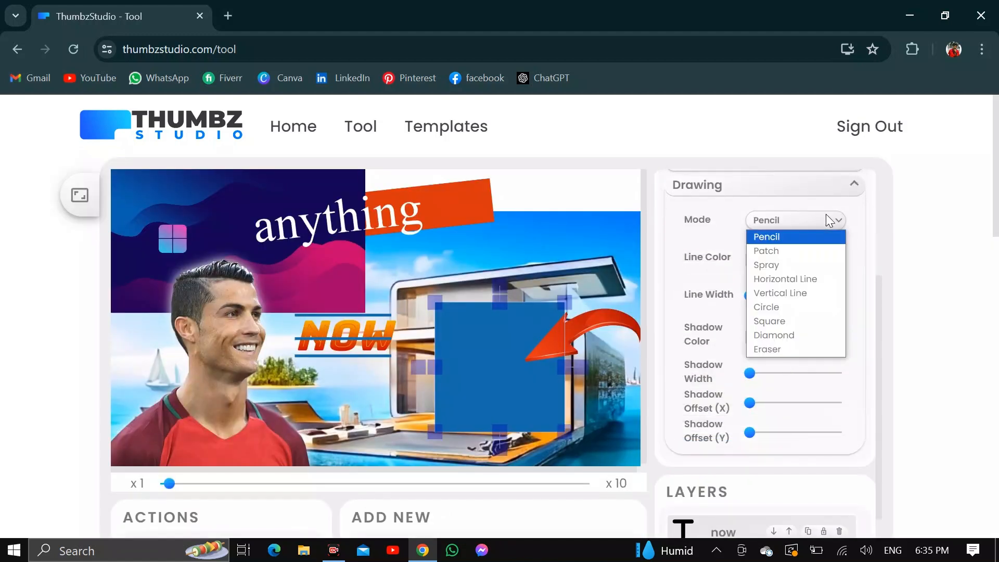
{"action": "left_click", "coordinate": [800, 252]}
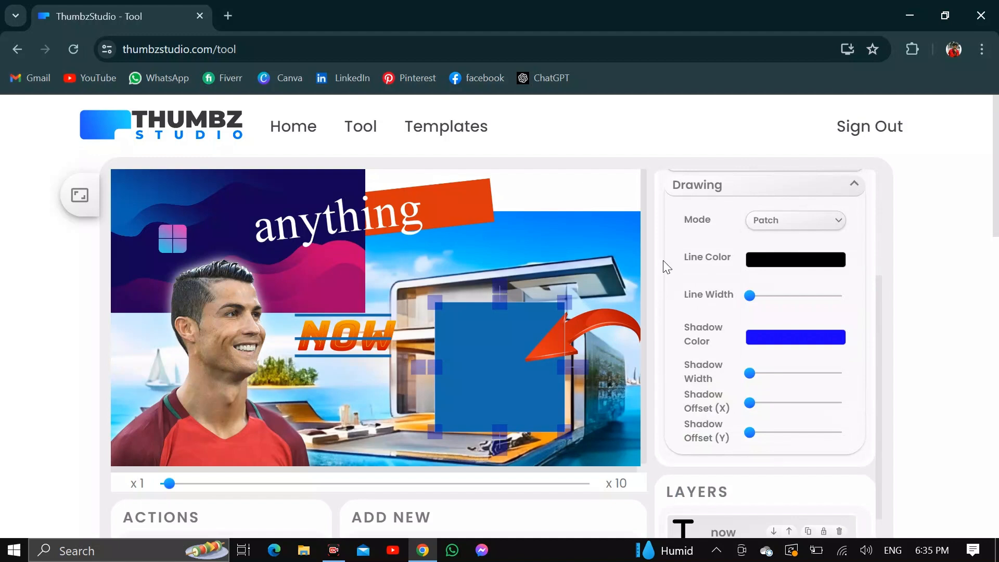
{"action": "right_click", "coordinate": [596, 260]}
{"action": "left_click", "coordinate": [494, 256]}
{"action": "mouse_move", "coordinate": [523, 239]}
{"action": "left_mouse_down"}
{"action": "mouse_move", "coordinate": [590, 234]}
{"action": "mouse_move", "coordinate": [489, 281]}
{"action": "mouse_move", "coordinate": [623, 262]}
{"action": "mouse_move", "coordinate": [422, 315]}
{"action": "mouse_move", "coordinate": [550, 311]}
{"action": "mouse_move", "coordinate": [416, 346]}
{"action": "mouse_move", "coordinate": [497, 261]}
{"action": "mouse_move", "coordinate": [353, 292]}
{"action": "mouse_move", "coordinate": [464, 254]}
{"action": "mouse_move", "coordinate": [320, 288]}
{"action": "mouse_move", "coordinate": [468, 265]}
{"action": "mouse_move", "coordinate": [262, 214]}
{"action": "mouse_move", "coordinate": [369, 367]}
{"action": "mouse_move", "coordinate": [247, 209]}
{"action": "mouse_move", "coordinate": [269, 381]}
{"action": "mouse_move", "coordinate": [381, 274]}
{"action": "mouse_move", "coordinate": [147, 302]}
{"action": "mouse_move", "coordinate": [329, 462]}
{"action": "mouse_move", "coordinate": [513, 306]}
{"action": "mouse_move", "coordinate": [409, 416]}
{"action": "mouse_move", "coordinate": [419, 299]}
{"action": "mouse_move", "coordinate": [385, 434]}
{"action": "mouse_move", "coordinate": [153, 207]}
{"action": "mouse_move", "coordinate": [390, 291]}
{"action": "mouse_move", "coordinate": [250, 215]}
{"action": "mouse_move", "coordinate": [483, 396]}
{"action": "mouse_move", "coordinate": [404, 406]}
{"action": "mouse_move", "coordinate": [367, 314]}
{"action": "left_mouse_up"}
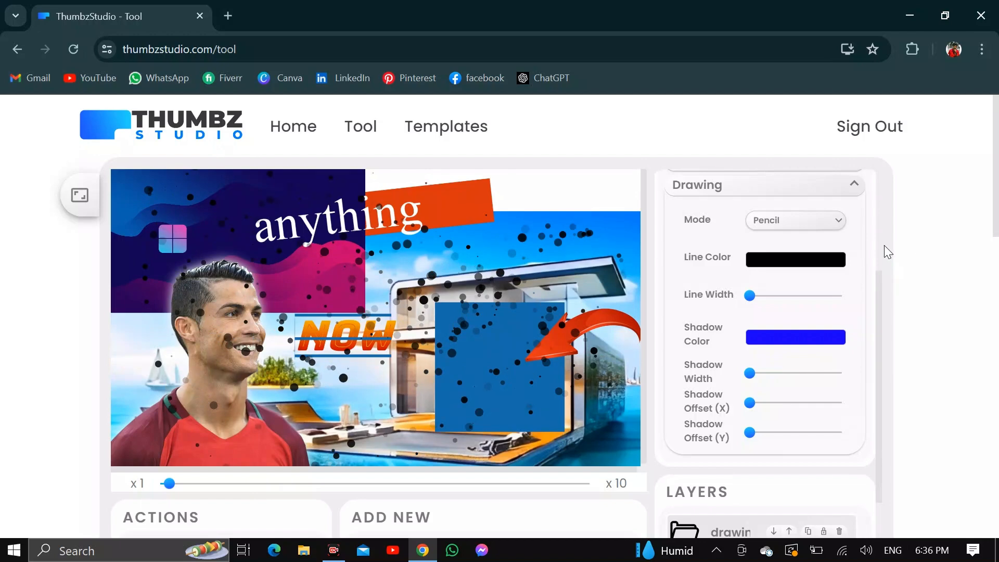
{"action": "scroll", "coordinate": [887, 252], "scroll_direction": "down", "scroll_amount": 3}
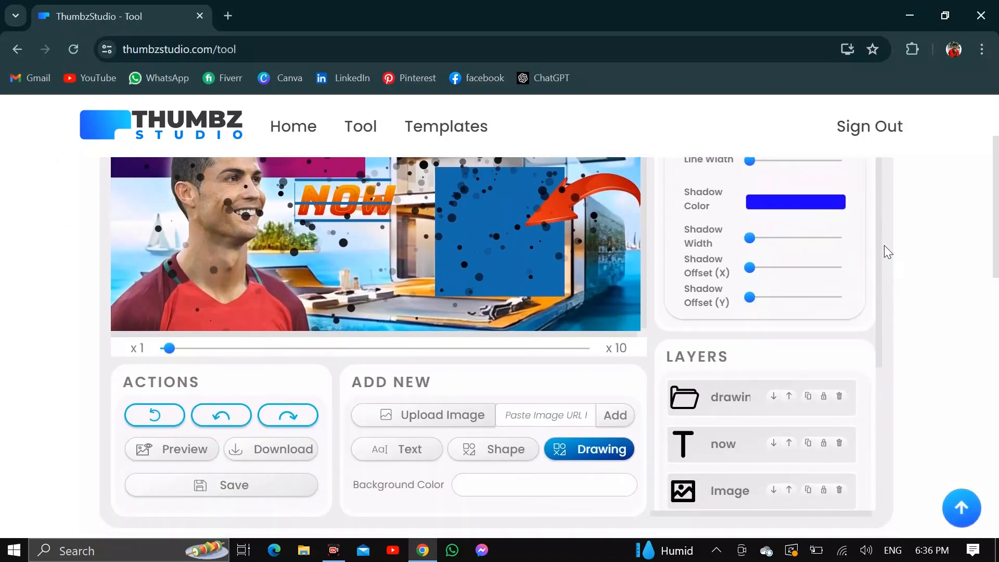
{"action": "left_click", "coordinate": [583, 415]}
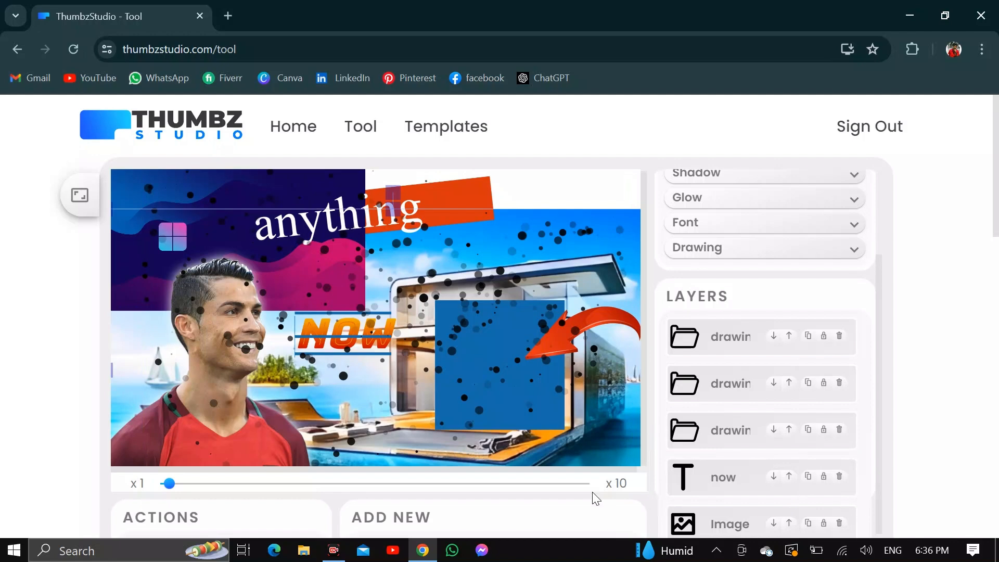
Set the canvas background color to red #b32828.
{"action": "scroll", "coordinate": [594, 499], "scroll_direction": "down", "scroll_amount": 3}
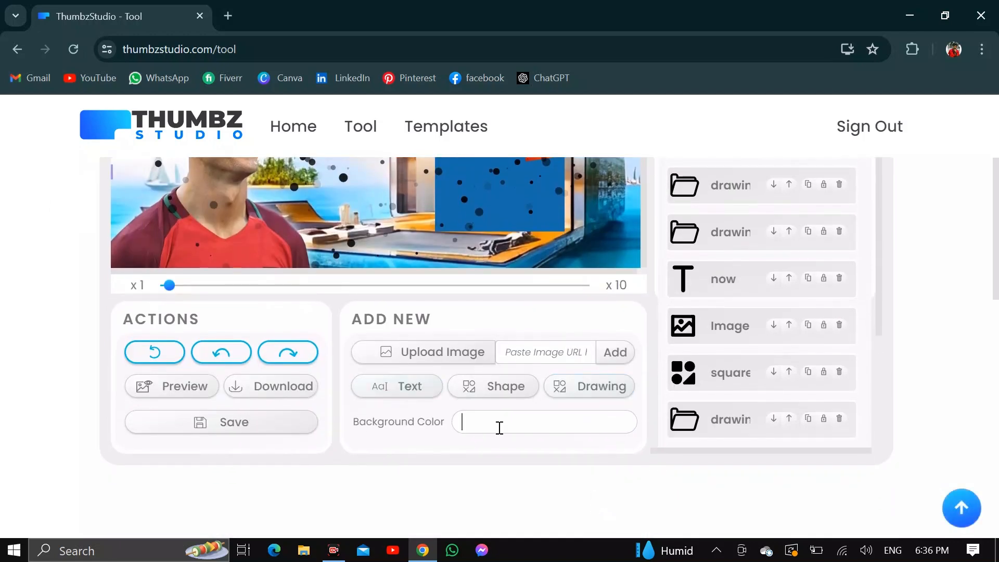
{"action": "left_click", "coordinate": [500, 428]}
{"action": "scroll", "coordinate": [498, 428], "scroll_direction": "up", "scroll_amount": 3}
{"action": "left_click", "coordinate": [541, 278]}
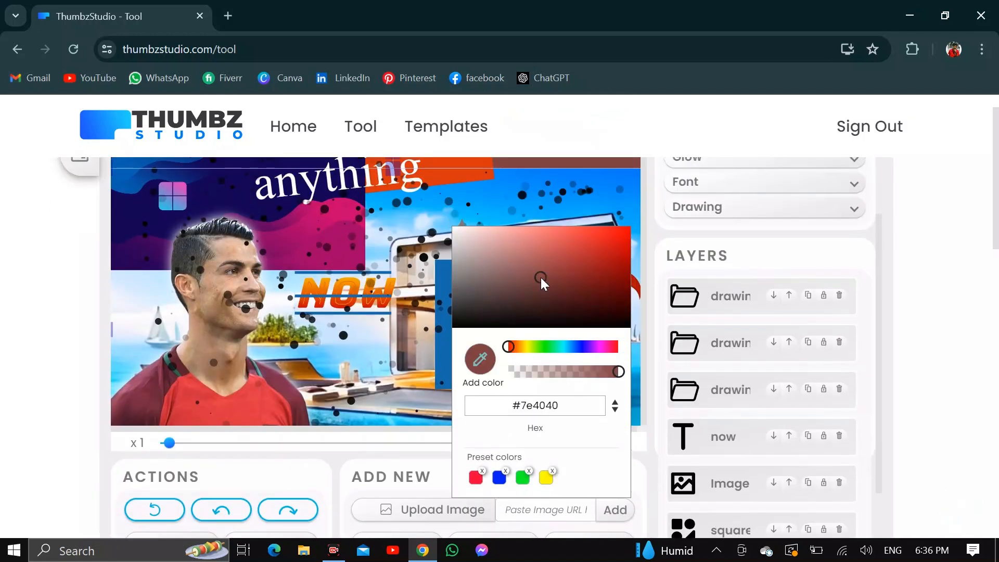
{"action": "mouse_move", "coordinate": [541, 282]}
{"action": "left_mouse_down"}
{"action": "mouse_move", "coordinate": [560, 248]}
{"action": "mouse_move", "coordinate": [591, 272]}
{"action": "mouse_move", "coordinate": [592, 257]}
{"action": "left_mouse_up"}
{"action": "right_click", "coordinate": [591, 257]}
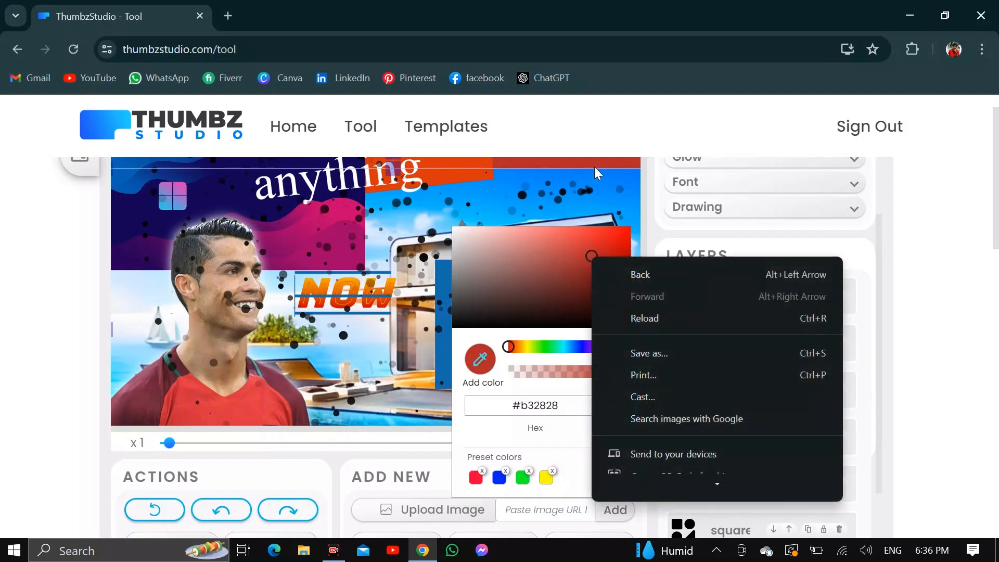
{"action": "left_click", "coordinate": [616, 182]}
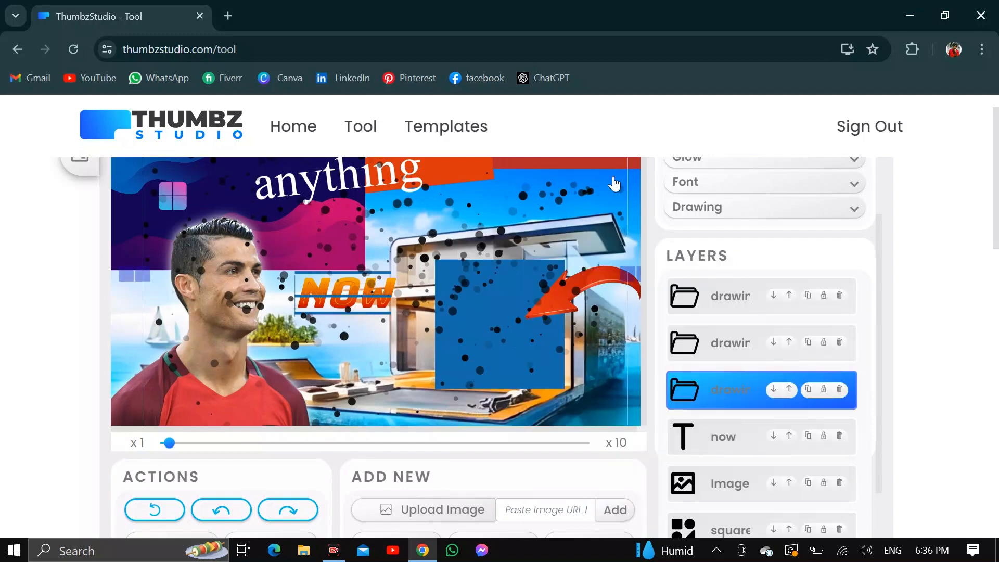
Reposition the house image and the dot drawing on the canvas, leaving a red background strip beside the house image.
{"action": "left_click", "coordinate": [633, 202]}
{"action": "right_click", "coordinate": [633, 197]}
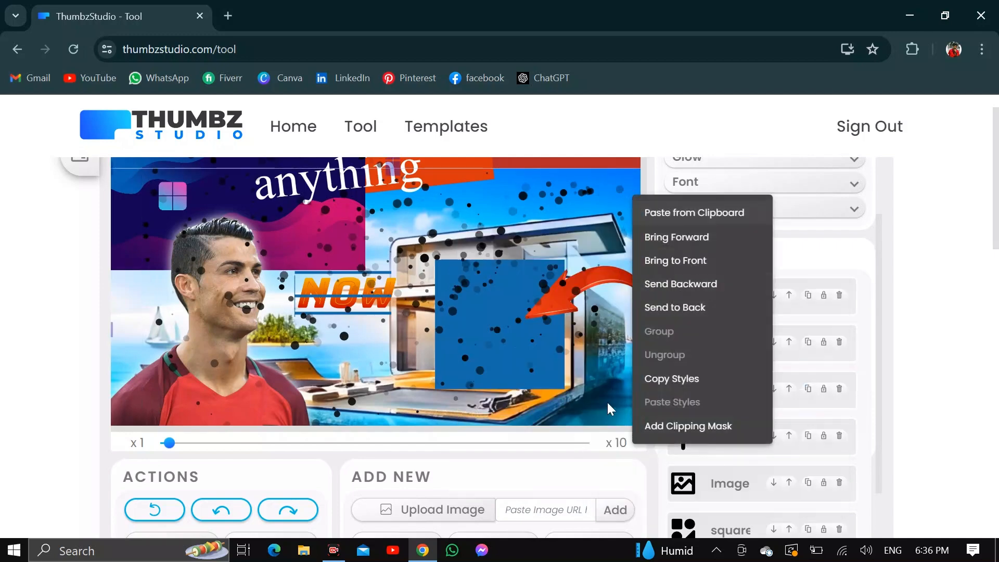
{"action": "left_click", "coordinate": [614, 429]}
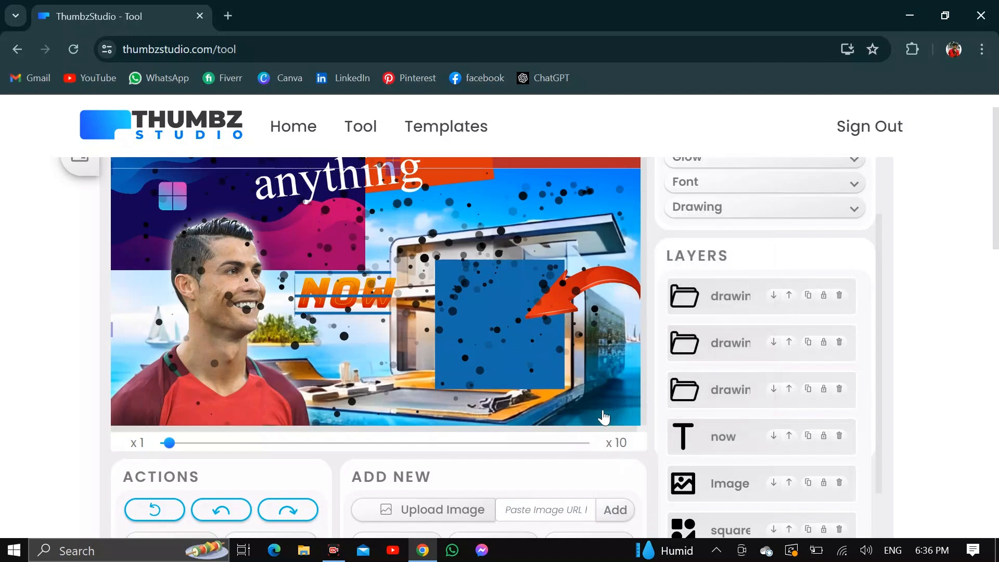
{"action": "left_click_drag", "start_coordinate": [636, 411], "coordinate": [481, 425]}
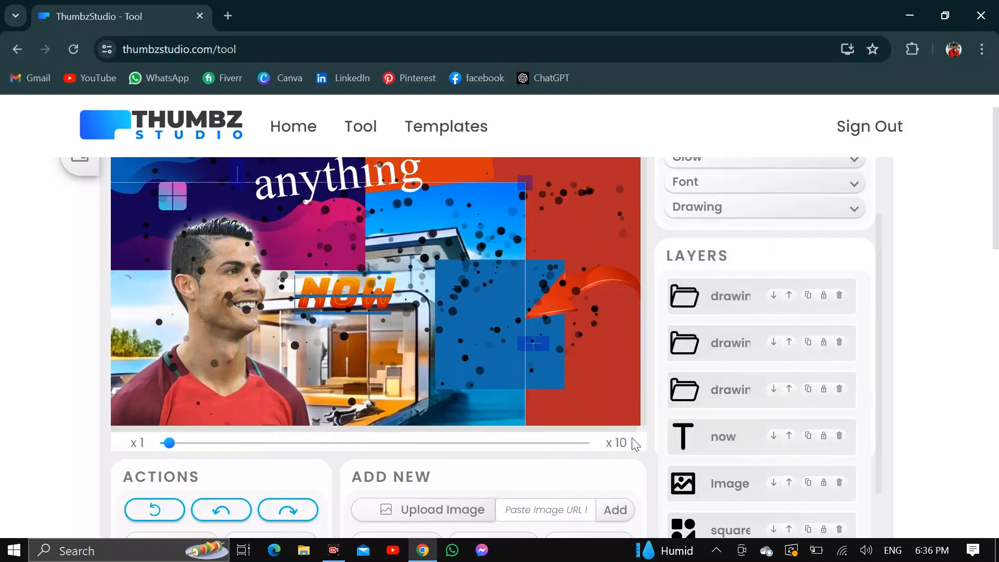
{"action": "scroll", "coordinate": [560, 489], "scroll_direction": "down", "scroll_amount": 3}
{"action": "scroll", "coordinate": [558, 496], "scroll_direction": "up", "scroll_amount": 4}
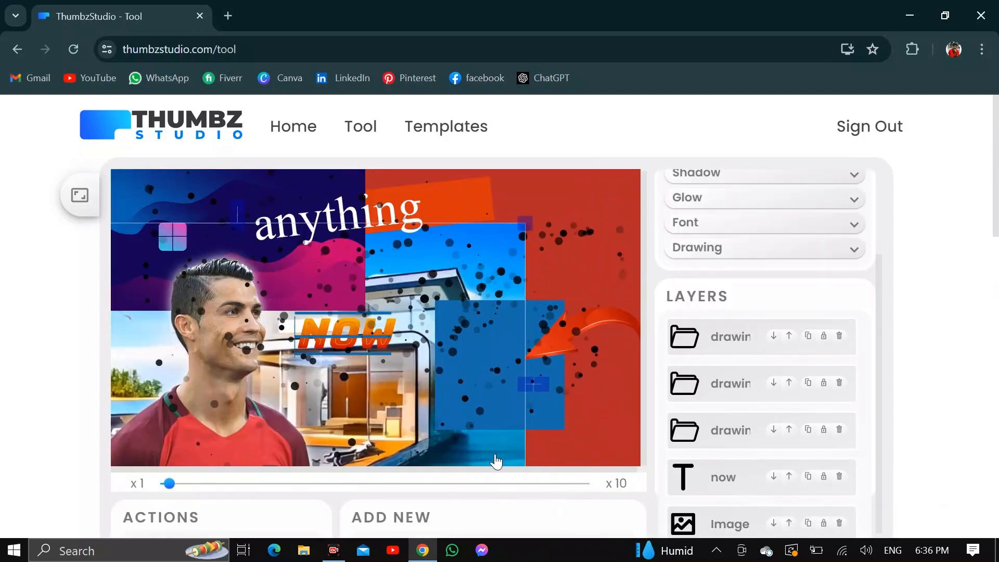
{"action": "mouse_move", "coordinate": [504, 453]}
{"action": "left_mouse_down"}
{"action": "mouse_move", "coordinate": [544, 413]}
{"action": "mouse_move", "coordinate": [480, 373]}
{"action": "left_mouse_up"}
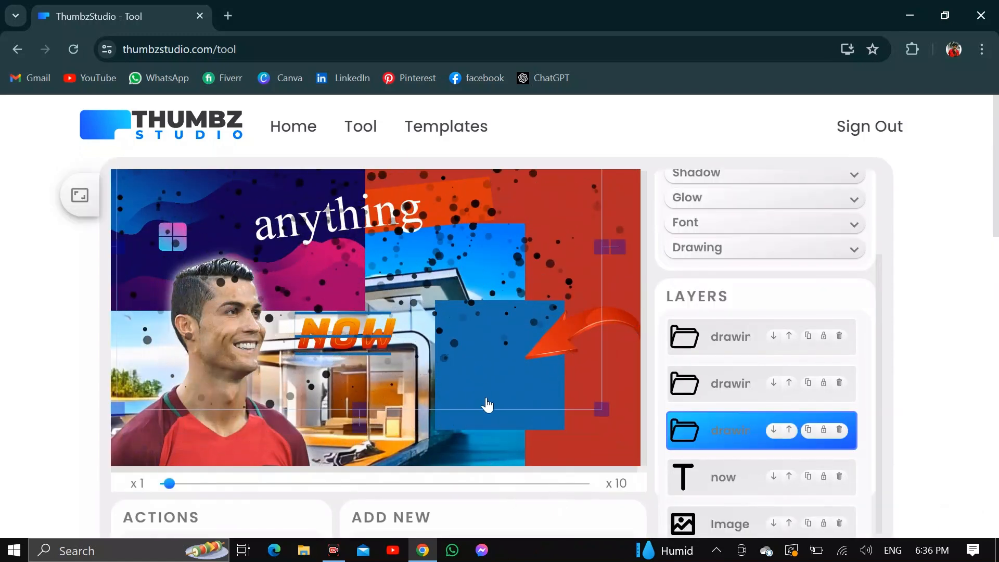
{"action": "mouse_move", "coordinate": [504, 448]}
{"action": "left_mouse_down"}
{"action": "mouse_move", "coordinate": [551, 423]}
{"action": "mouse_move", "coordinate": [520, 437]}
{"action": "mouse_move", "coordinate": [518, 453]}
{"action": "mouse_move", "coordinate": [437, 442]}
{"action": "mouse_move", "coordinate": [495, 458]}
{"action": "mouse_move", "coordinate": [575, 424]}
{"action": "mouse_move", "coordinate": [585, 447]}
{"action": "left_mouse_up"}
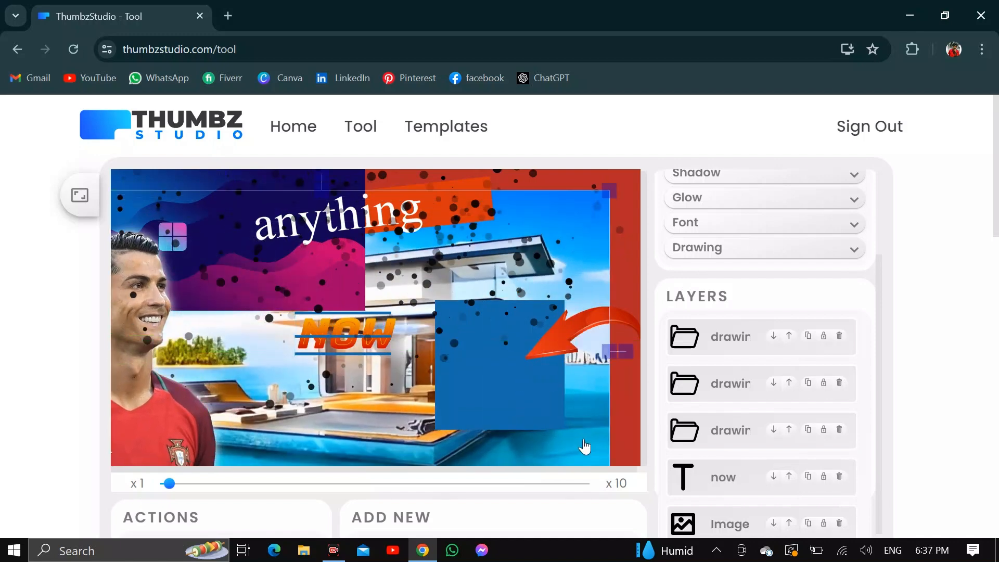
Bring the house image forward above the purple panel and orange strip, and move it to cover the whole canvas.
{"action": "right_click", "coordinate": [584, 445]}
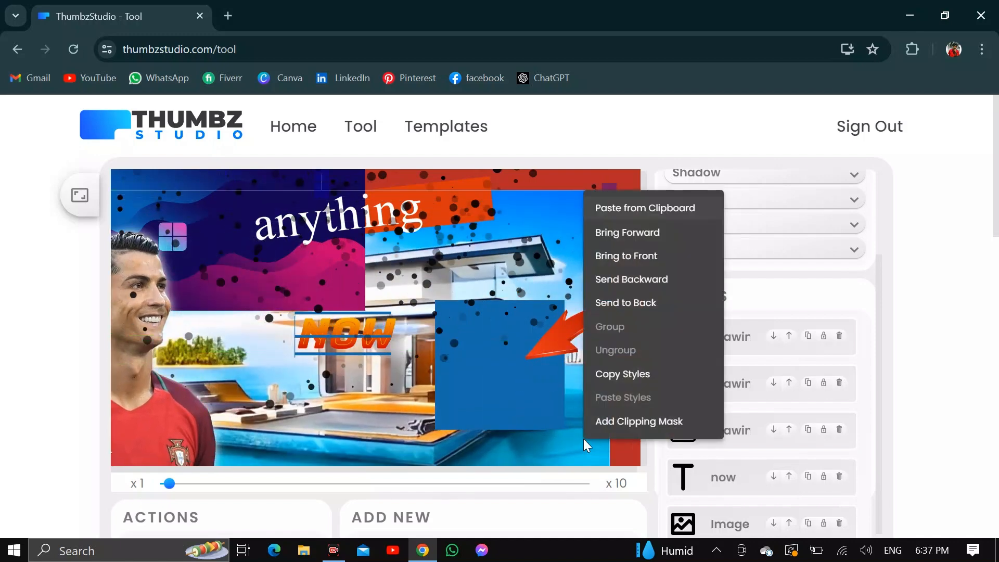
{"action": "left_click", "coordinate": [659, 239]}
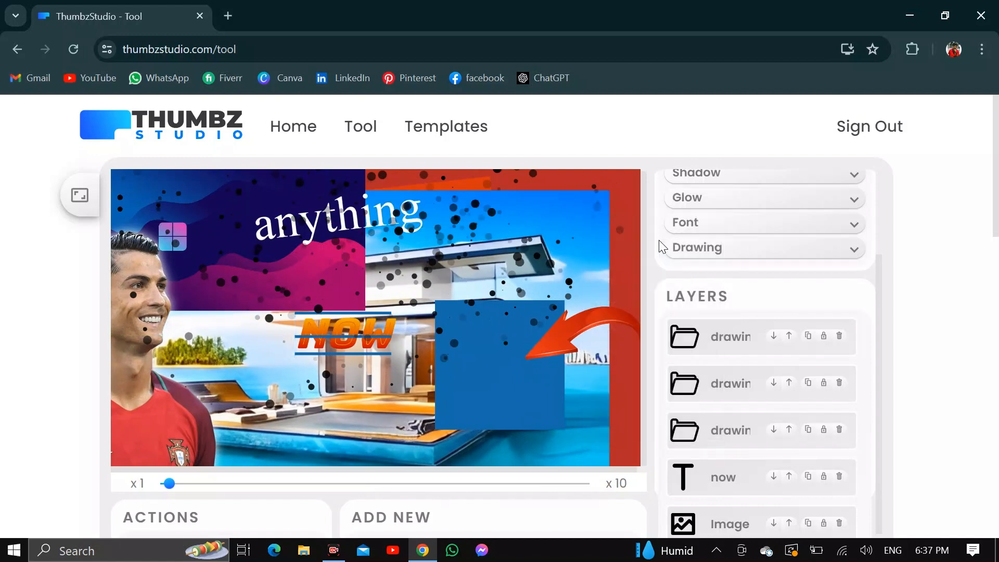
{"action": "right_click", "coordinate": [589, 451]}
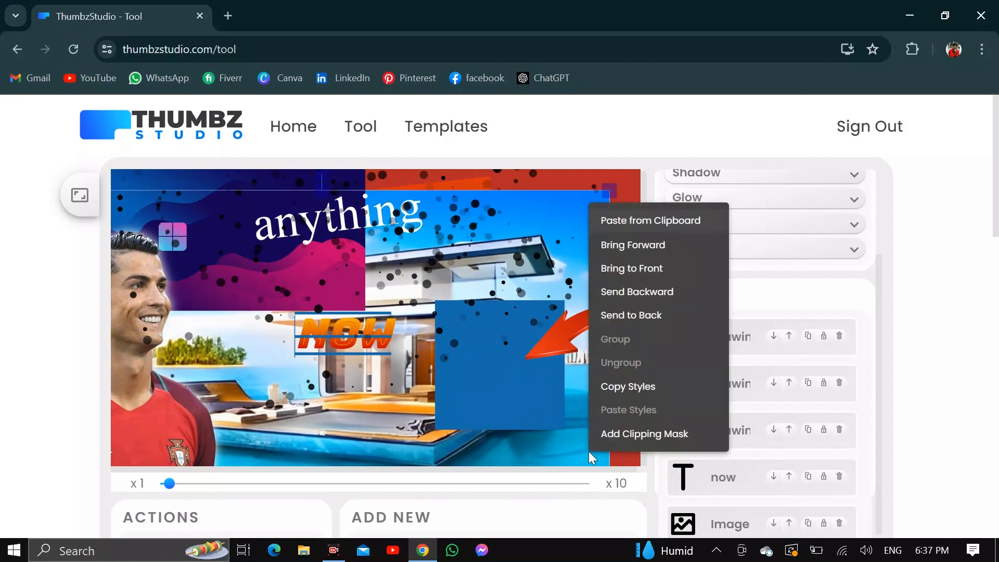
{"action": "left_click", "coordinate": [635, 254]}
{"action": "left_click_drag", "start_coordinate": [574, 442], "coordinate": [609, 414]}
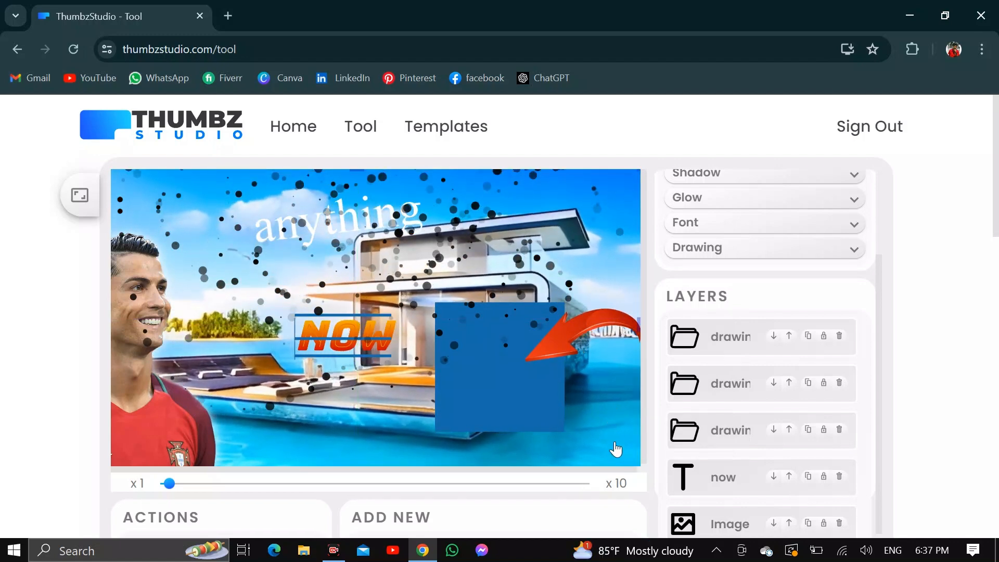
Apply a dark red #a40303 blend color in Multiply mode to the house image.
{"action": "scroll", "coordinate": [776, 280], "scroll_direction": "up", "scroll_amount": 3}
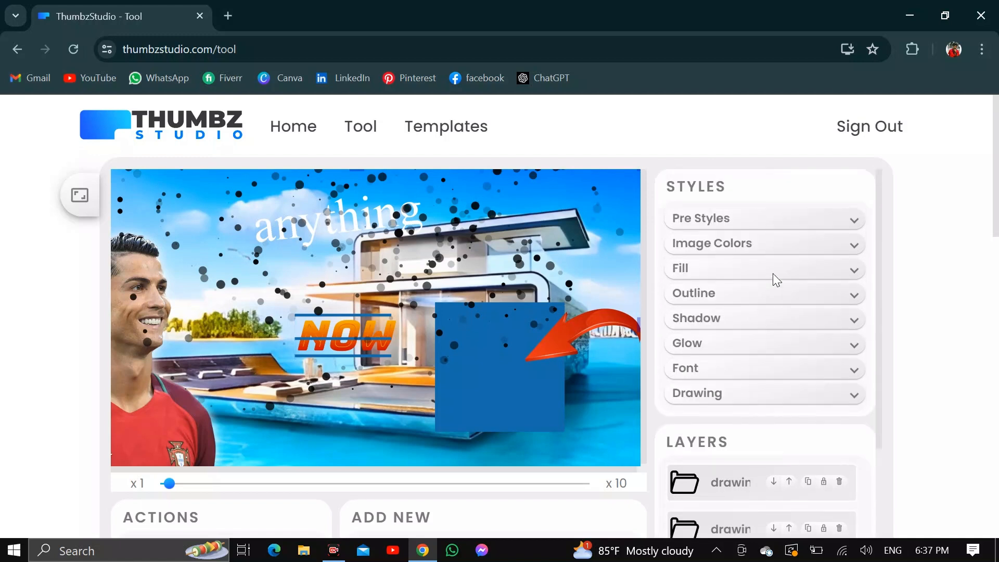
{"action": "left_click", "coordinate": [854, 248]}
{"action": "scroll", "coordinate": [741, 439], "scroll_direction": "down", "scroll_amount": 5}
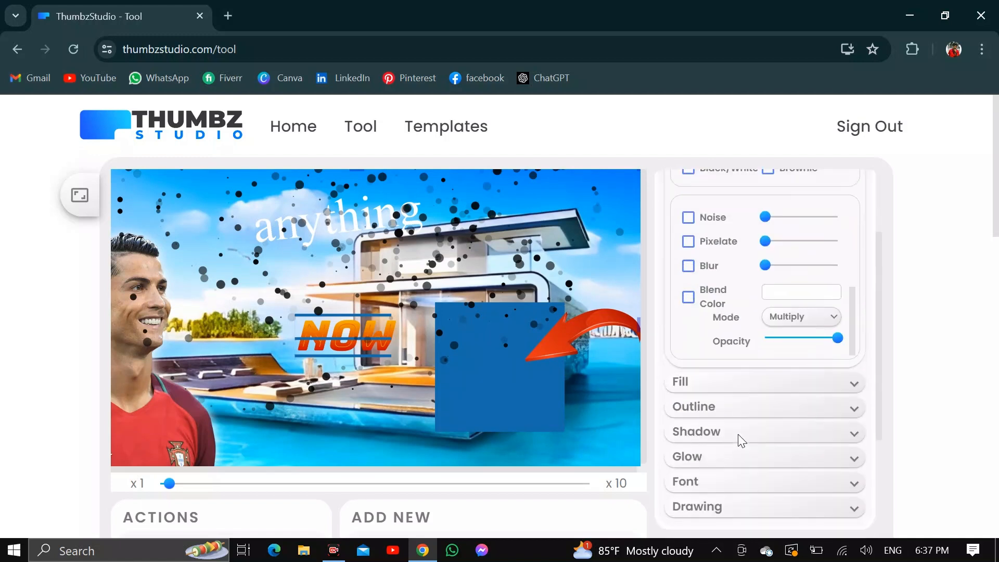
{"action": "left_click", "coordinate": [688, 330]}
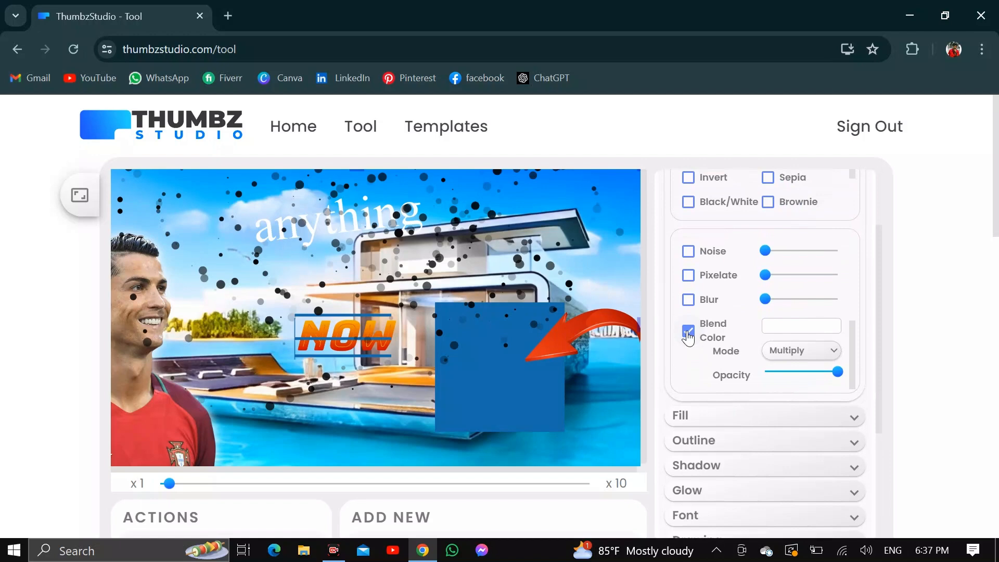
{"action": "left_click", "coordinate": [780, 327]}
{"action": "mouse_move", "coordinate": [880, 299]}
{"action": "left_mouse_down"}
{"action": "mouse_move", "coordinate": [947, 271]}
{"action": "mouse_move", "coordinate": [821, 283]}
{"action": "mouse_move", "coordinate": [953, 275]}
{"action": "mouse_move", "coordinate": [906, 308]}
{"action": "mouse_move", "coordinate": [941, 310]}
{"action": "left_mouse_up"}
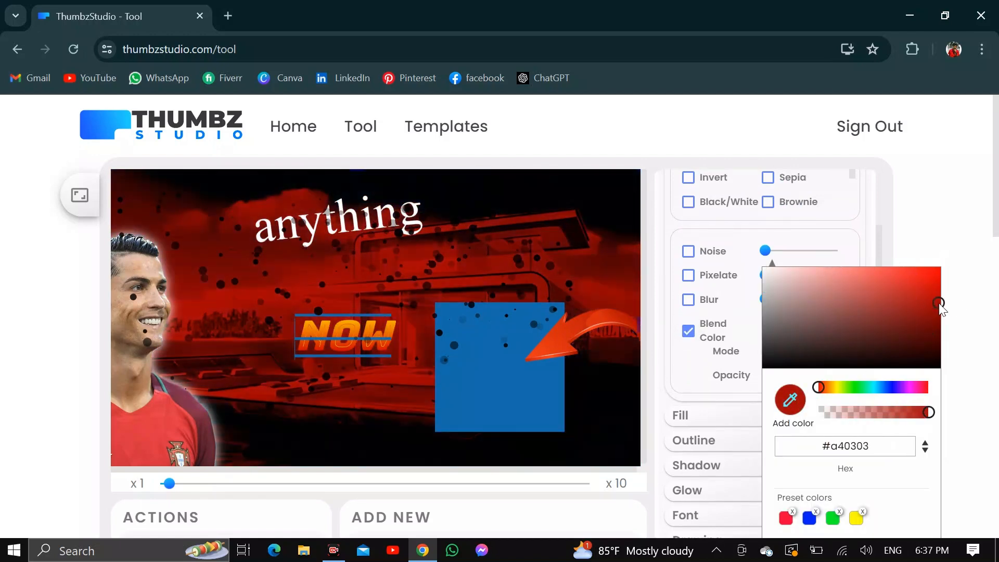
{"action": "scroll", "coordinate": [864, 450], "scroll_direction": "down", "scroll_amount": 5}
{"action": "scroll", "coordinate": [864, 450], "scroll_direction": "up", "scroll_amount": 5}
{"action": "left_click", "coordinate": [932, 238]}
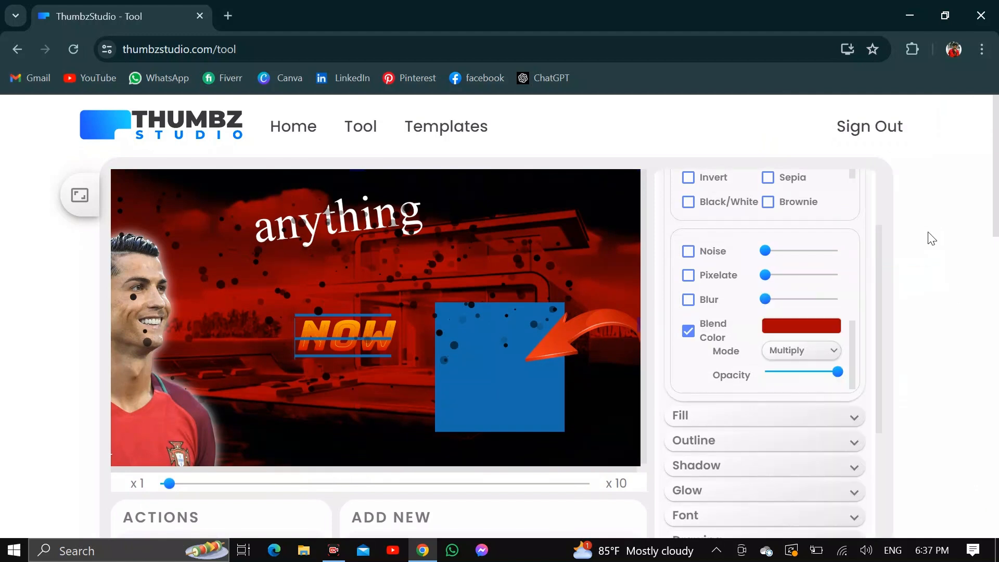
{"action": "scroll", "coordinate": [802, 234], "scroll_direction": "up", "scroll_amount": 3}
{"action": "left_click", "coordinate": [855, 240]}
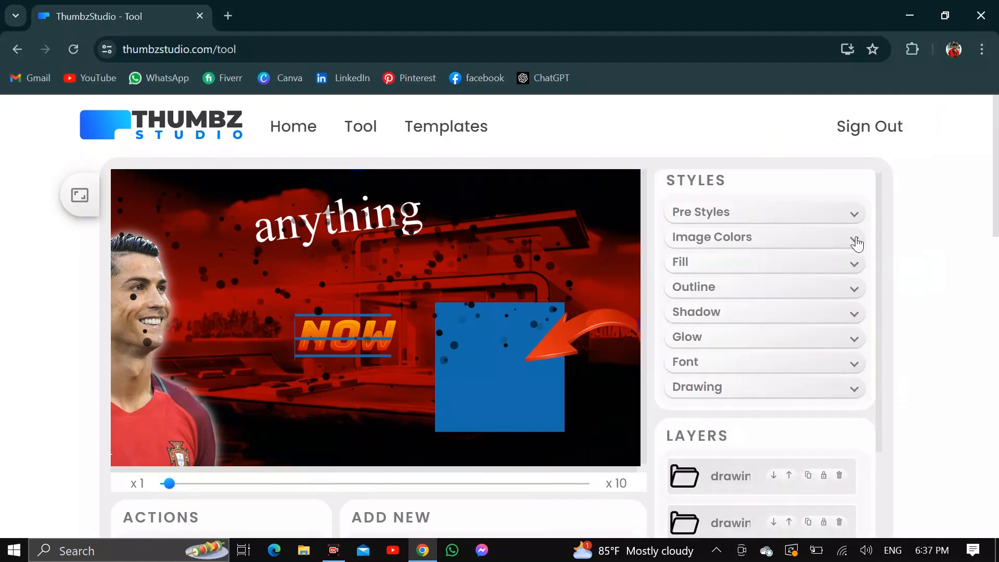
Examine the fill, outline, shadow and glow style options and the layer list.
{"action": "scroll", "coordinate": [720, 303], "scroll_direction": "up", "scroll_amount": 1}
{"action": "left_click", "coordinate": [851, 272]}
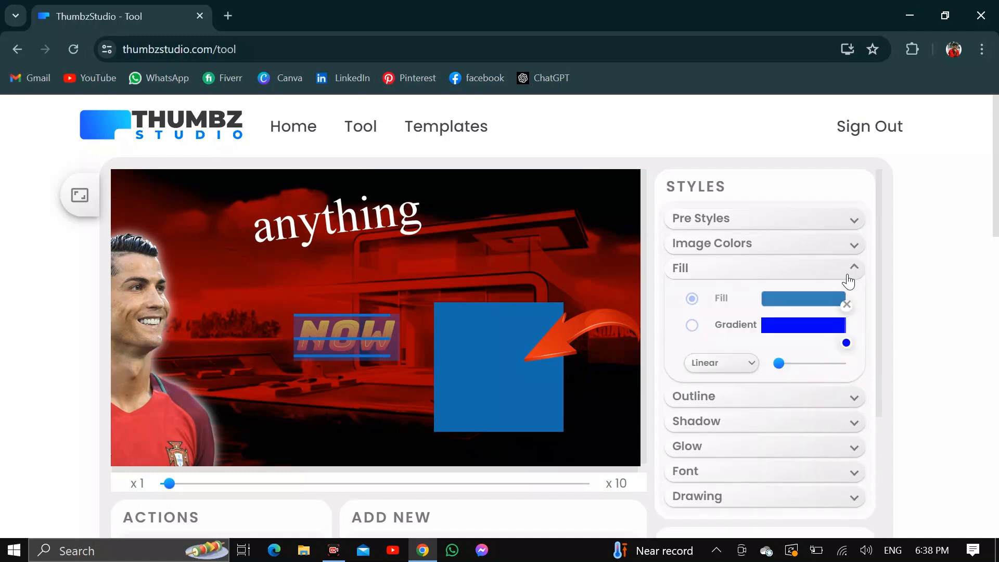
{"action": "left_click", "coordinate": [857, 405]}
{"action": "scroll", "coordinate": [766, 370], "scroll_direction": "down", "scroll_amount": 1}
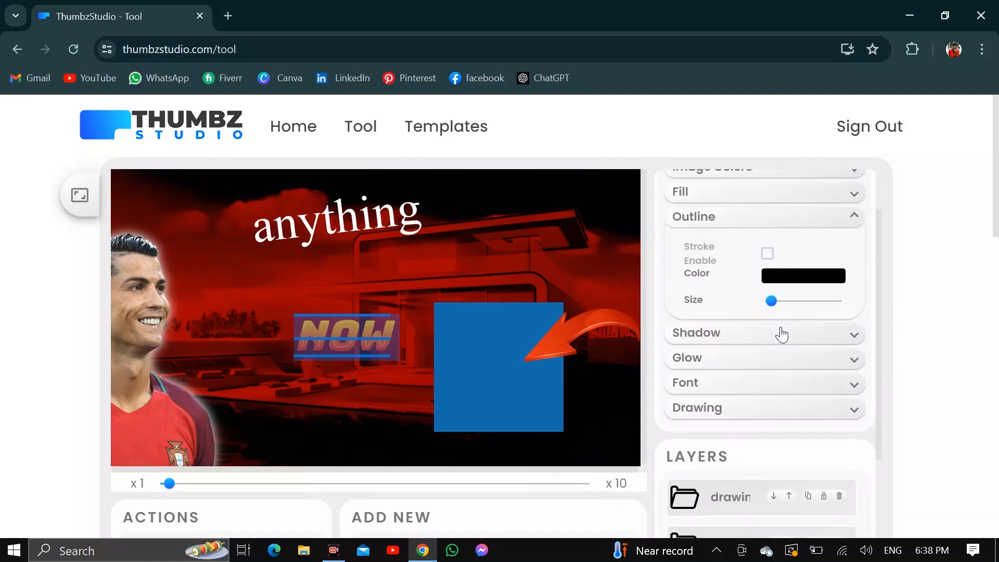
{"action": "left_click", "coordinate": [854, 335]}
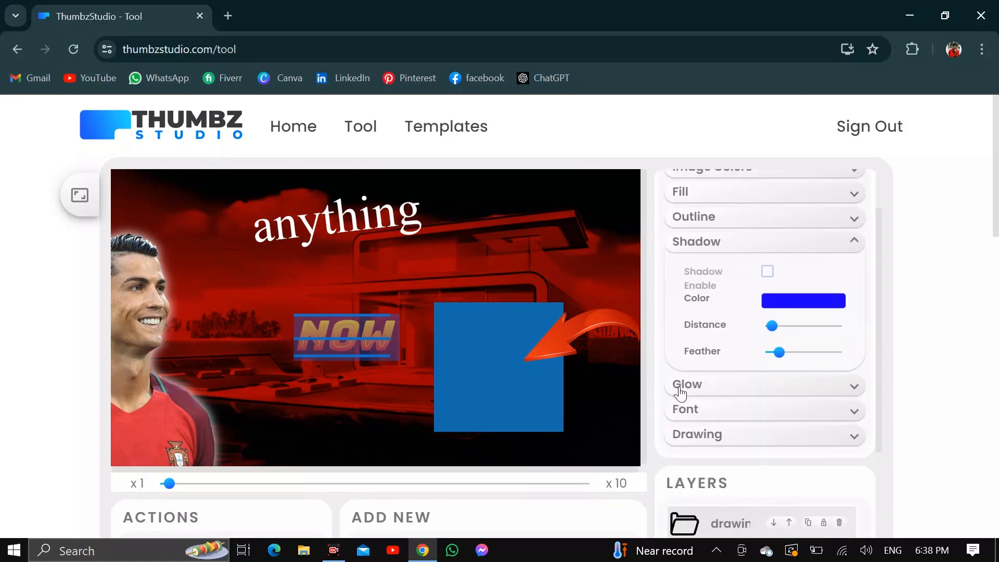
{"action": "left_click", "coordinate": [851, 389]}
{"action": "scroll", "coordinate": [810, 406], "scroll_direction": "down", "scroll_amount": 2}
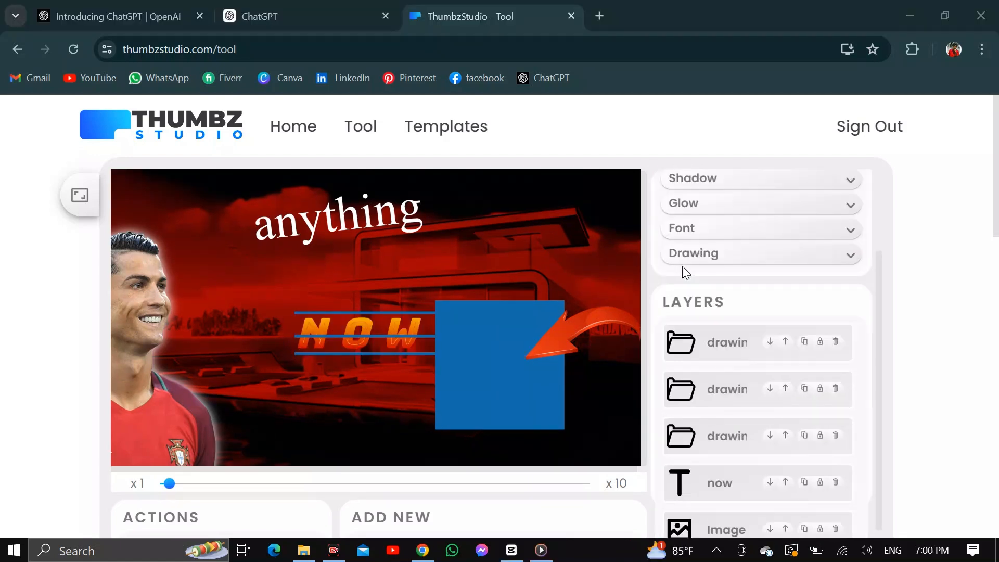
{"action": "scroll", "coordinate": [682, 266], "scroll_direction": "down", "scroll_amount": 2}
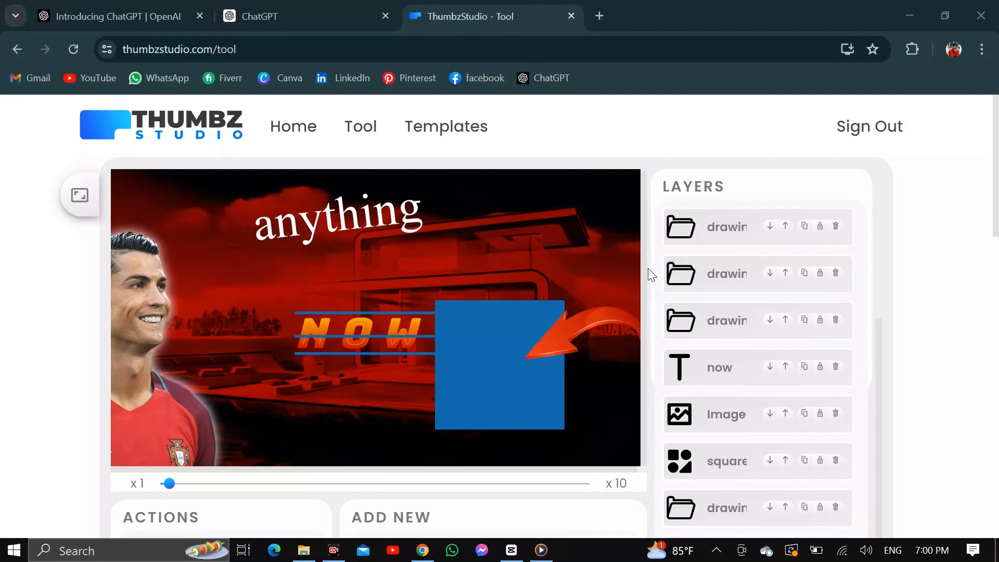
Download the finished thumbnail and check the file in the browser's recent downloads.
{"action": "scroll", "coordinate": [648, 268], "scroll_direction": "down", "scroll_amount": 5}
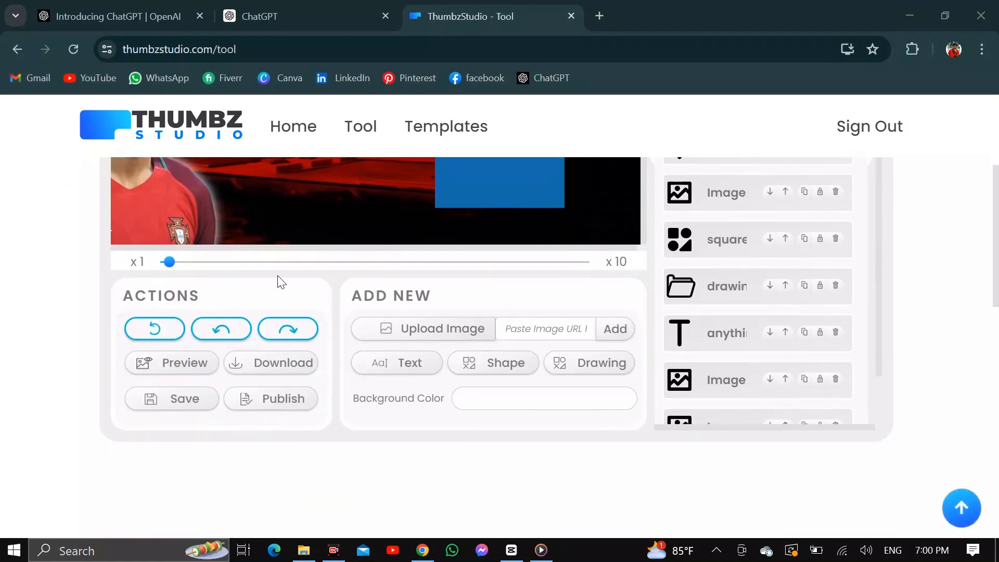
{"action": "left_click", "coordinate": [284, 363]}
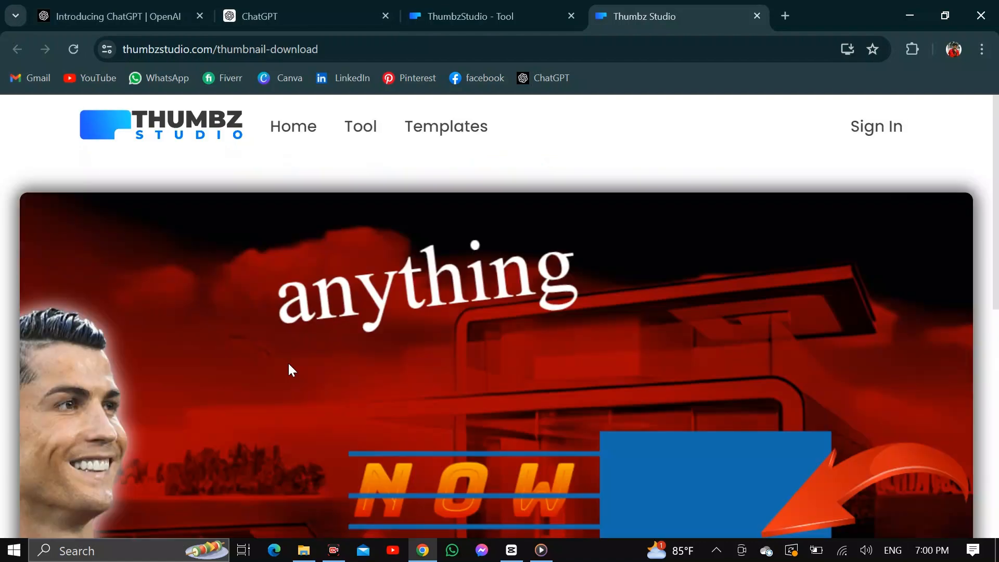
{"action": "scroll", "coordinate": [289, 367], "scroll_direction": "down", "scroll_amount": 6}
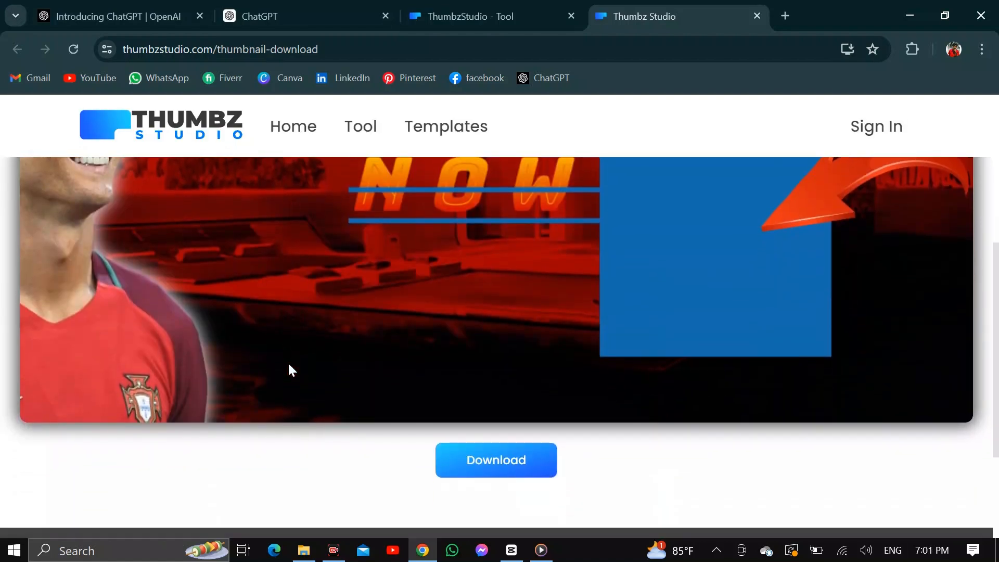
{"action": "left_click", "coordinate": [471, 472]}
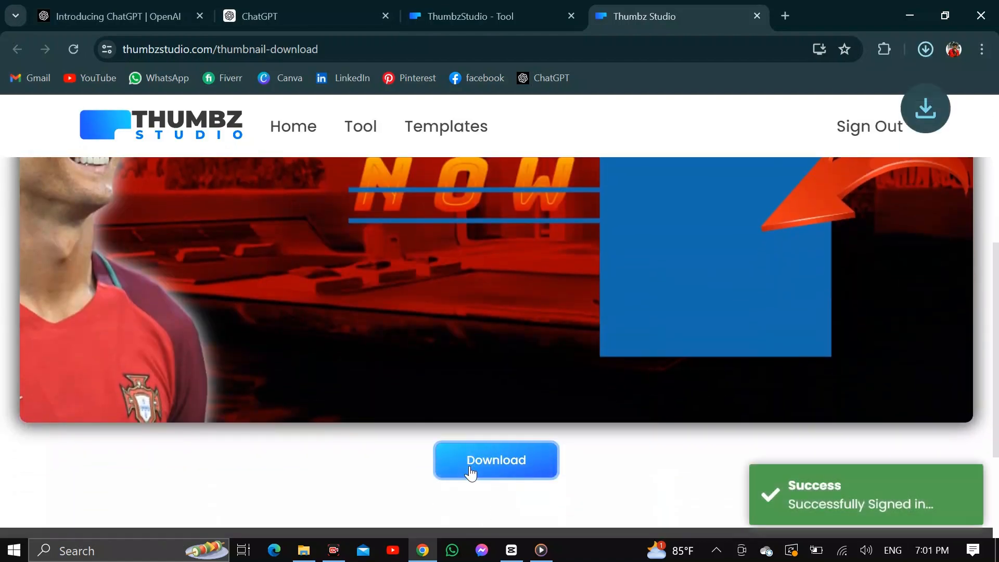
{"action": "left_click", "coordinate": [923, 47]}
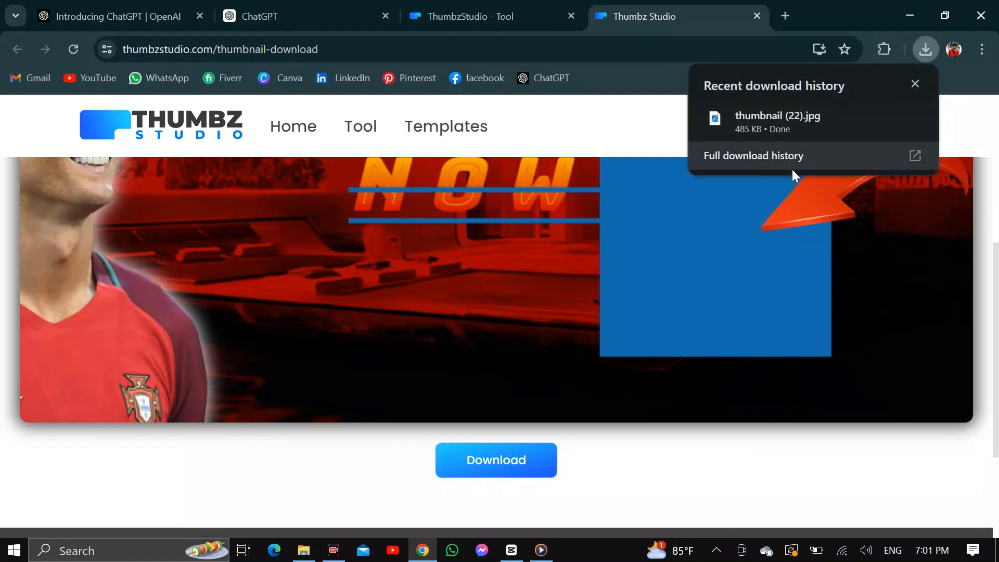
{"action": "left_click", "coordinate": [742, 462]}
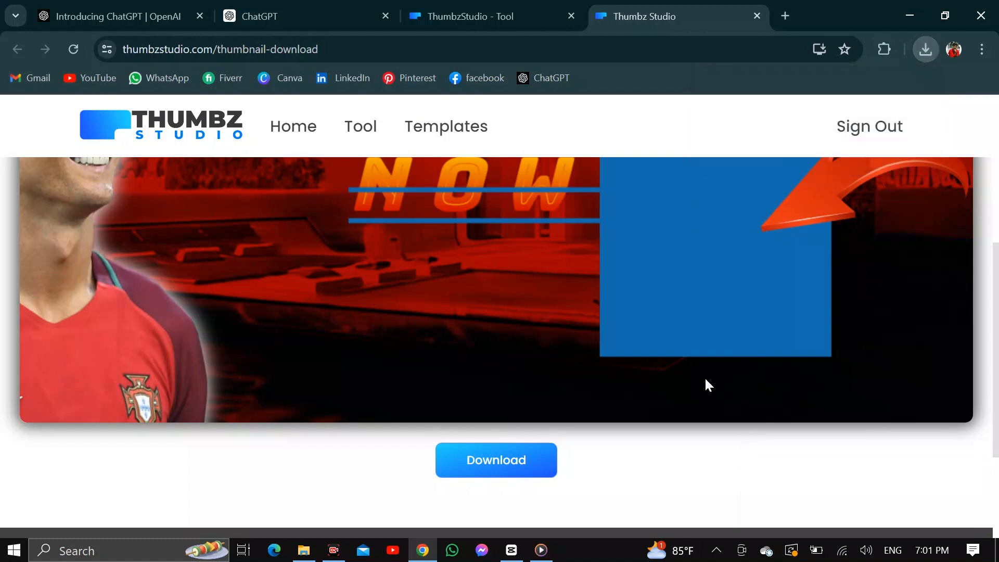
Close the thumbnail download page and return to the thumbnail editor's canvas.
{"action": "left_click", "coordinate": [756, 16]}
{"action": "left_click", "coordinate": [672, 330]}
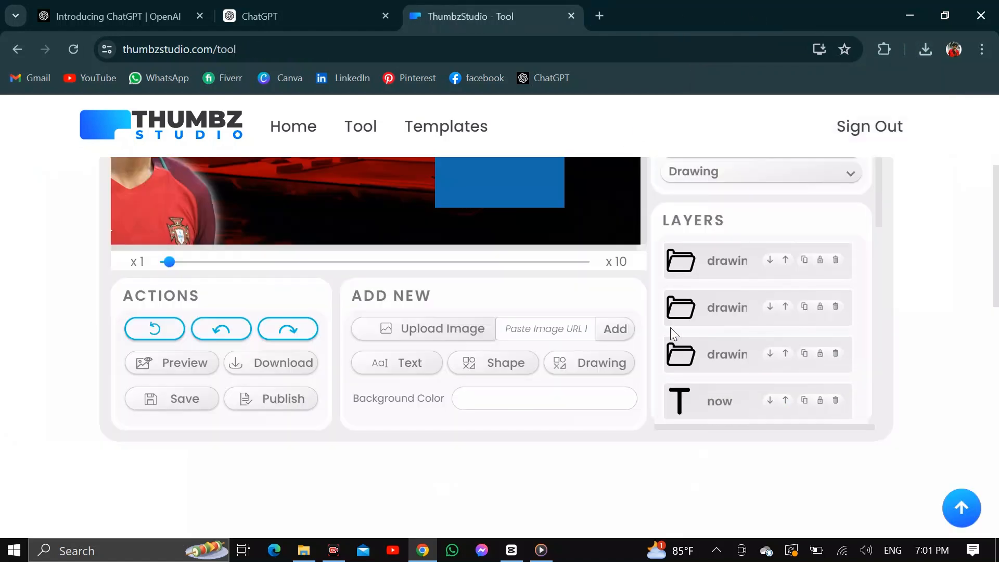
{"action": "scroll", "coordinate": [615, 329], "scroll_direction": "up", "scroll_amount": 4}
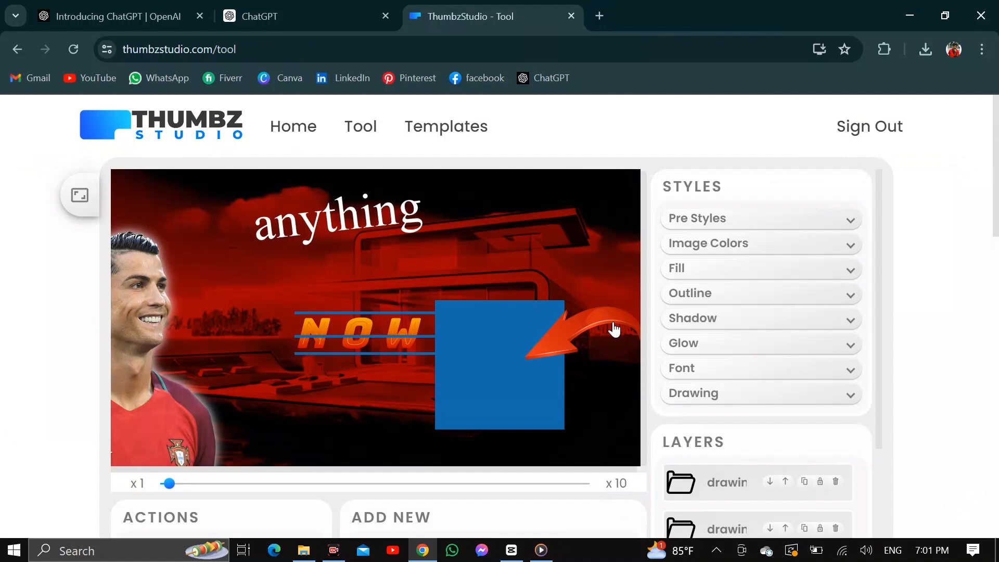